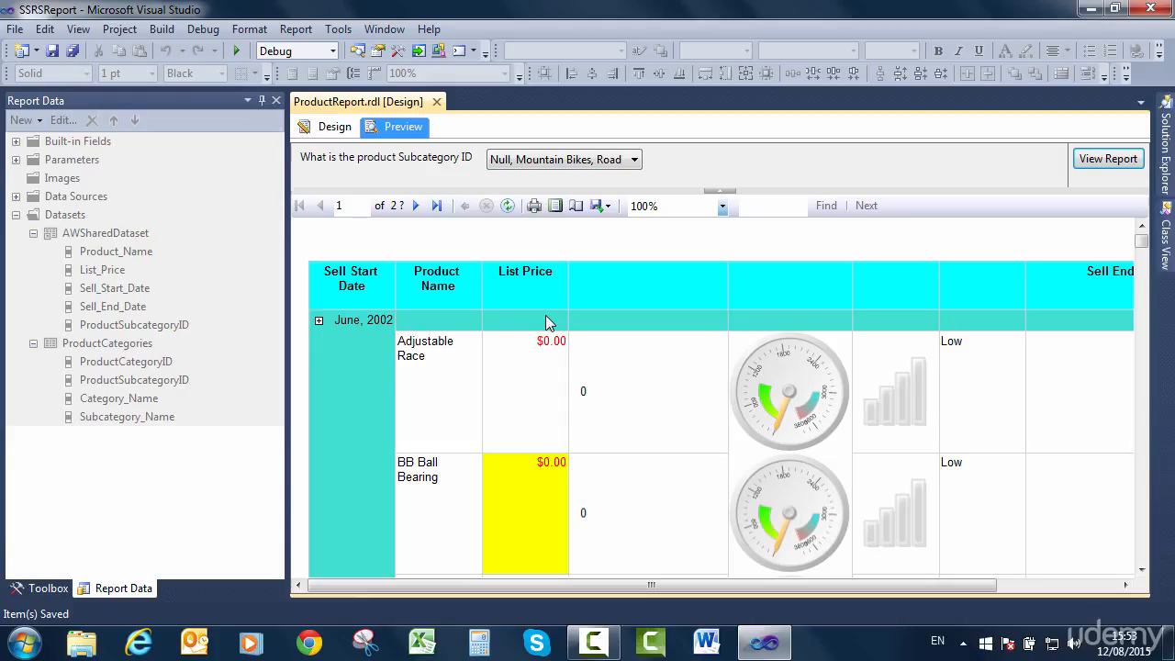
Return to the report design and insert the List_Price field in the Sell_Start_Date group row under List Price.
{"action": "left_click", "coordinate": [338, 130]}
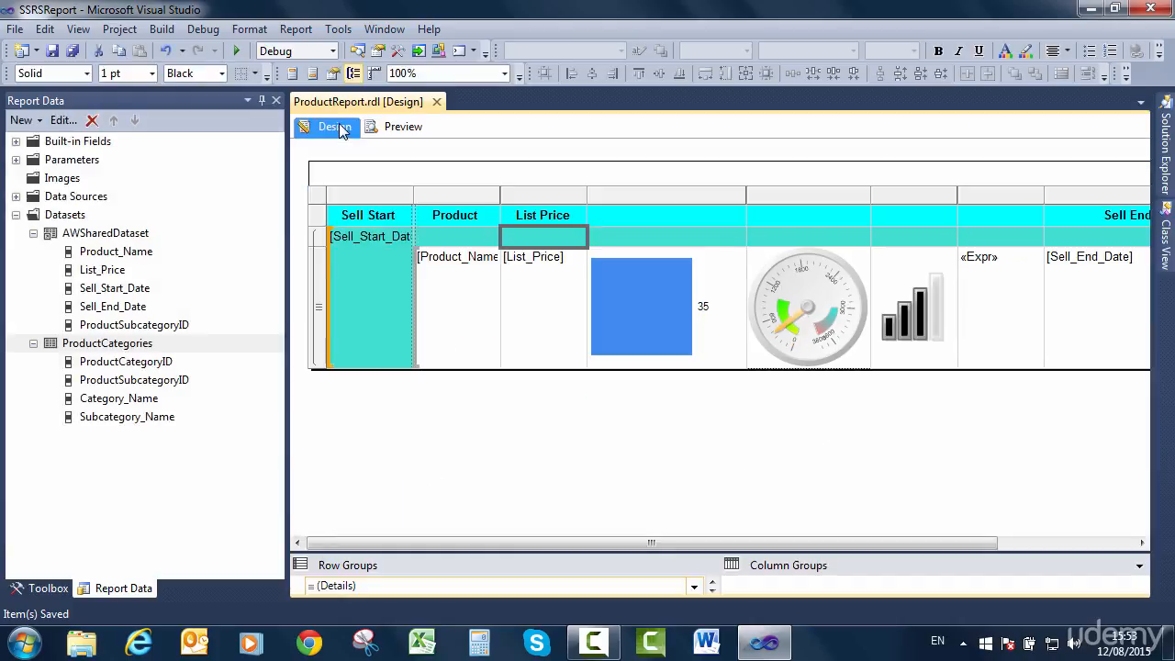
{"action": "left_click", "coordinate": [578, 235]}
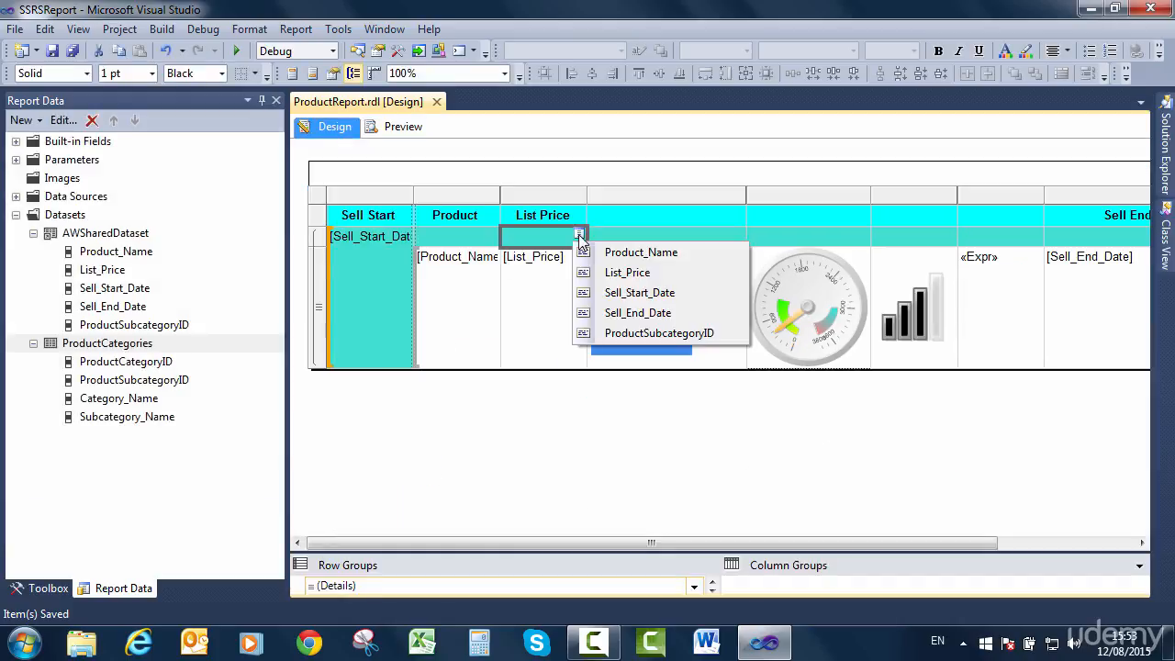
{"action": "left_click", "coordinate": [606, 273]}
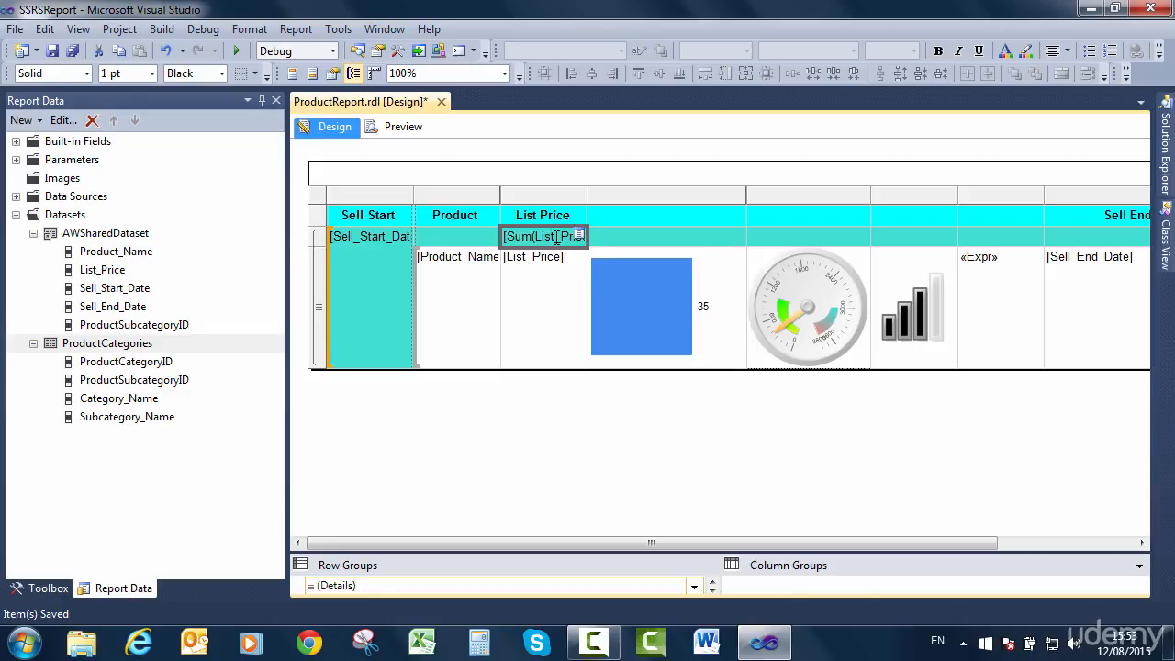
Insert the Product_Name field in the group row cell beside the List Price sum and clear that cell's text again.
{"action": "left_click", "coordinate": [740, 237]}
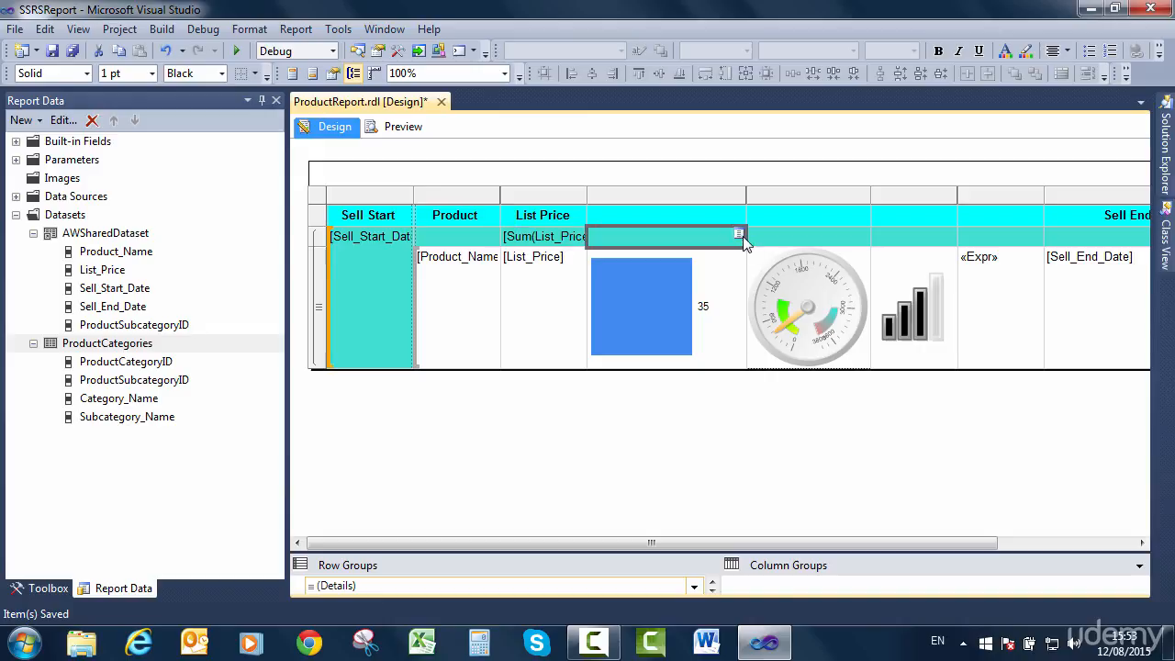
{"action": "left_click", "coordinate": [743, 236]}
{"action": "left_click", "coordinate": [750, 254]}
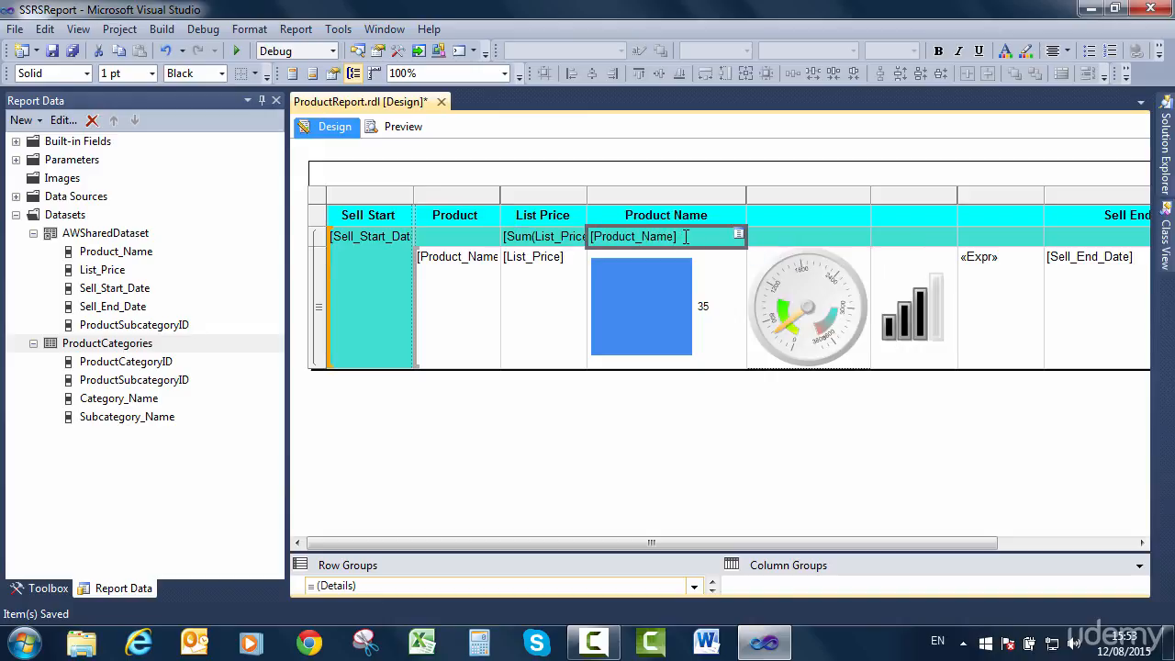
{"action": "left_click", "coordinate": [738, 235]}
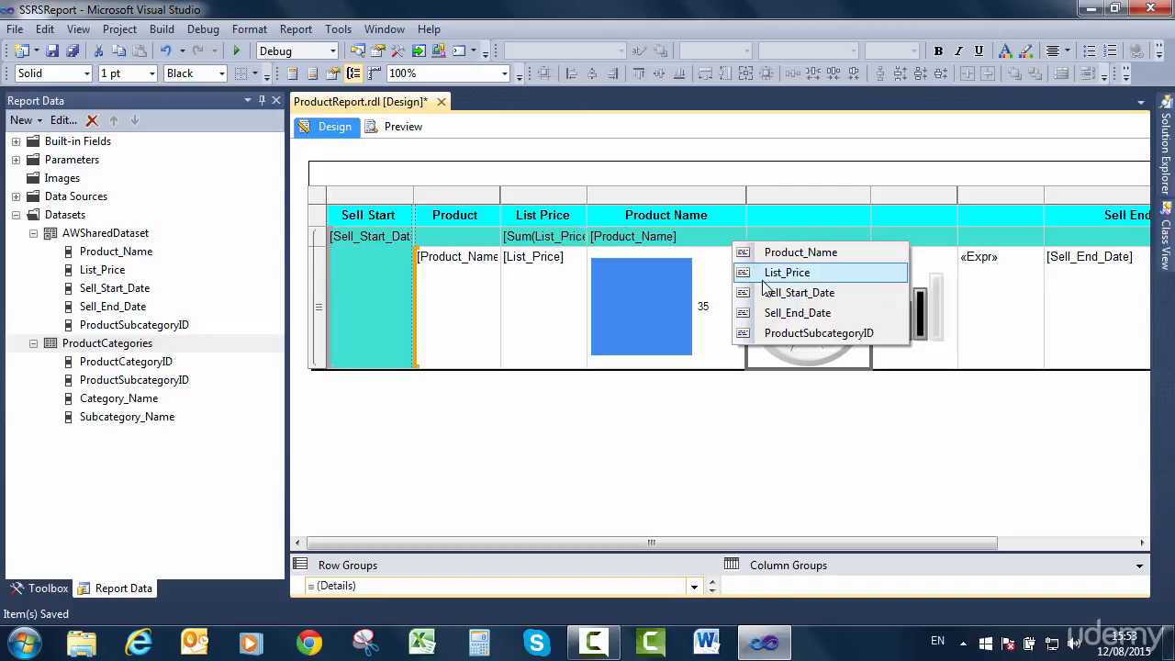
{"action": "left_click", "coordinate": [700, 246]}
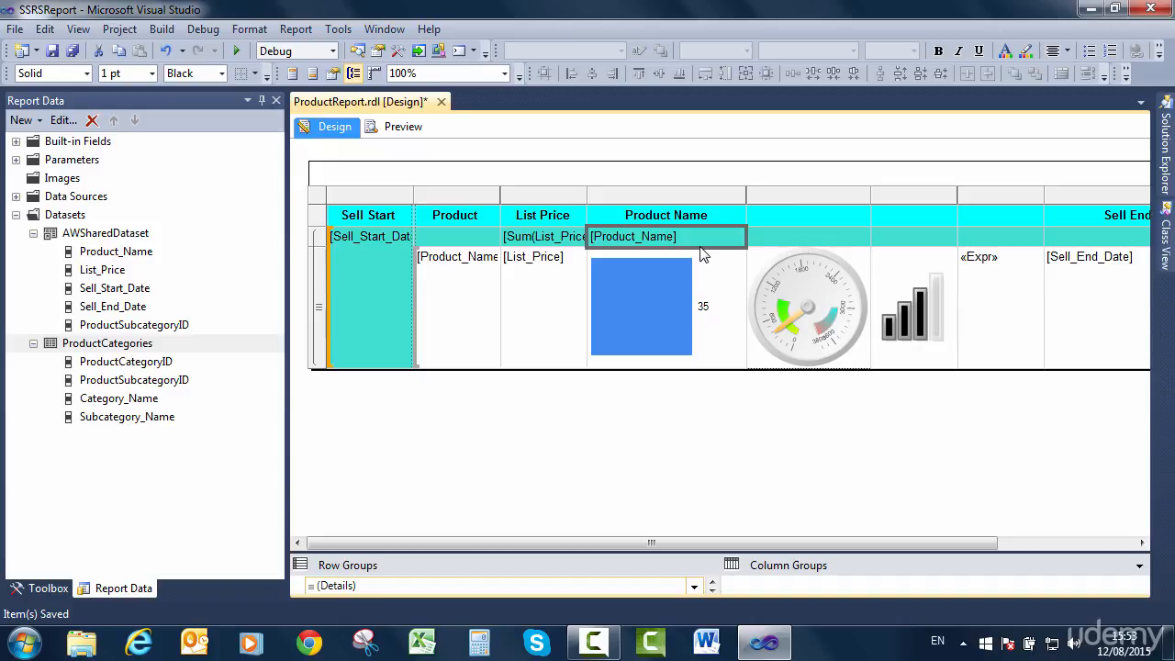
{"action": "left_click", "coordinate": [699, 239]}
{"action": "double_click", "coordinate": [696, 239]}
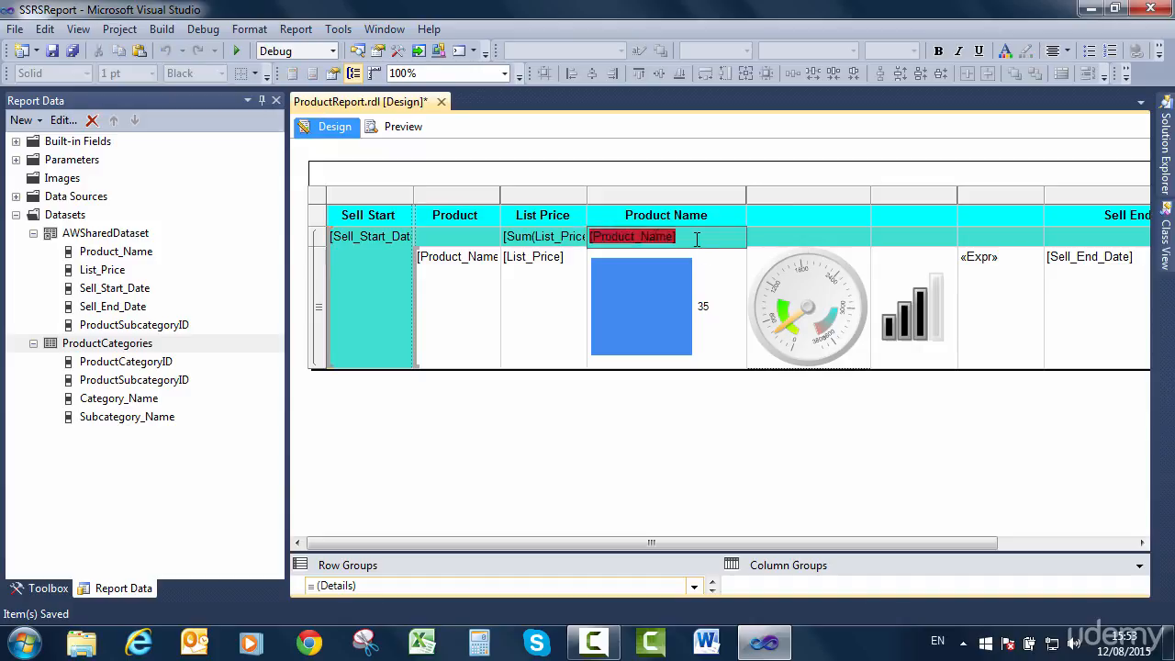
{"action": "key", "text": "Delete"}
Change the group row's List Price expression to =count(Fields!List_Price.Value).
{"action": "left_click", "coordinate": [549, 240]}
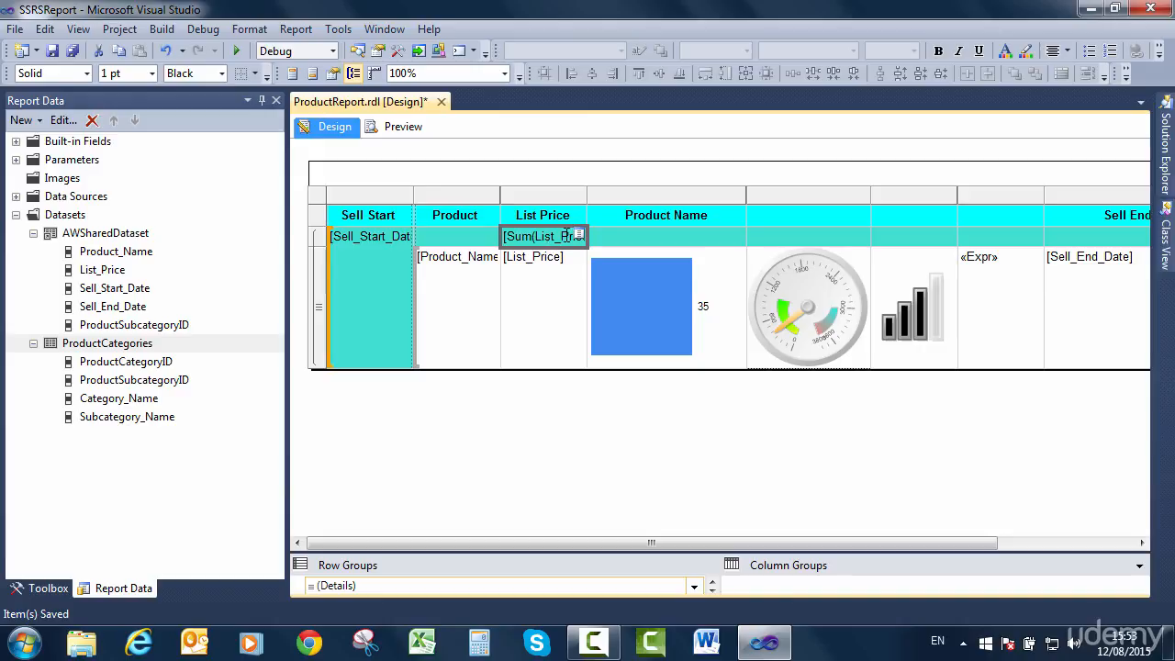
{"action": "right_click", "coordinate": [552, 242]}
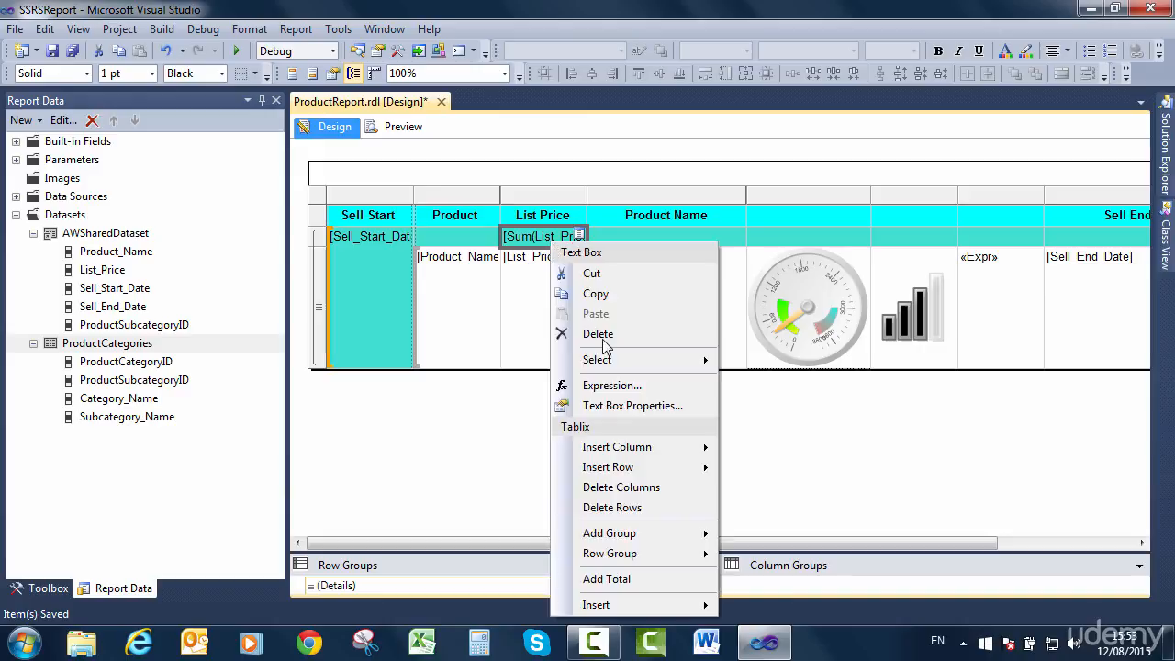
{"action": "left_click", "coordinate": [637, 390]}
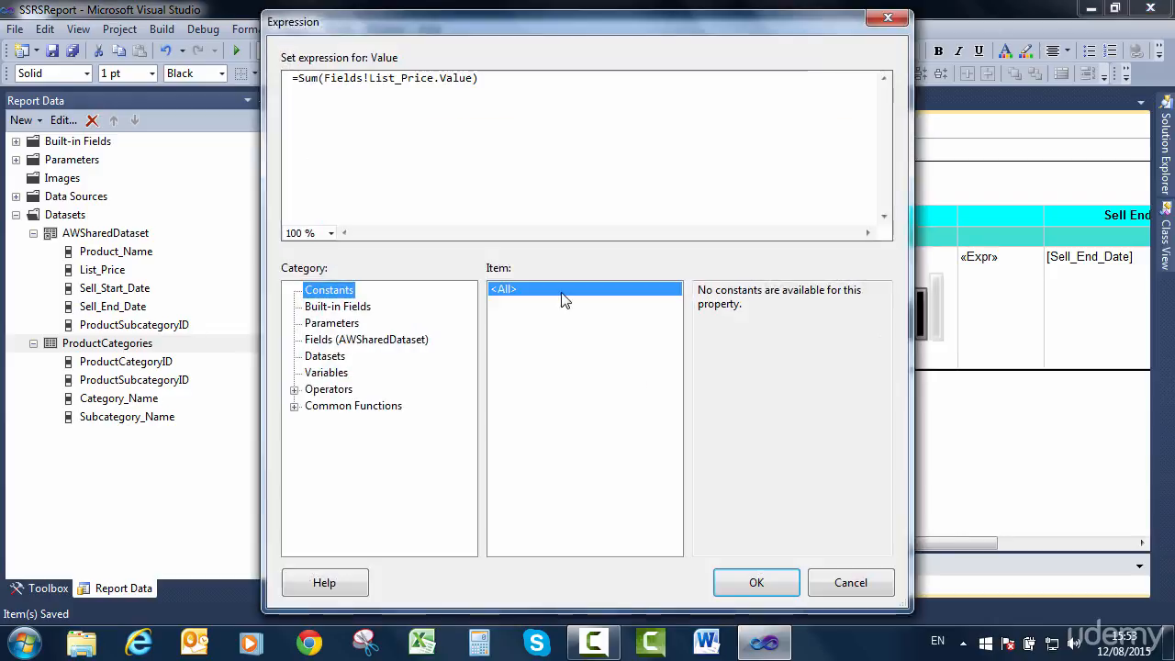
{"action": "left_click", "coordinate": [321, 85]}
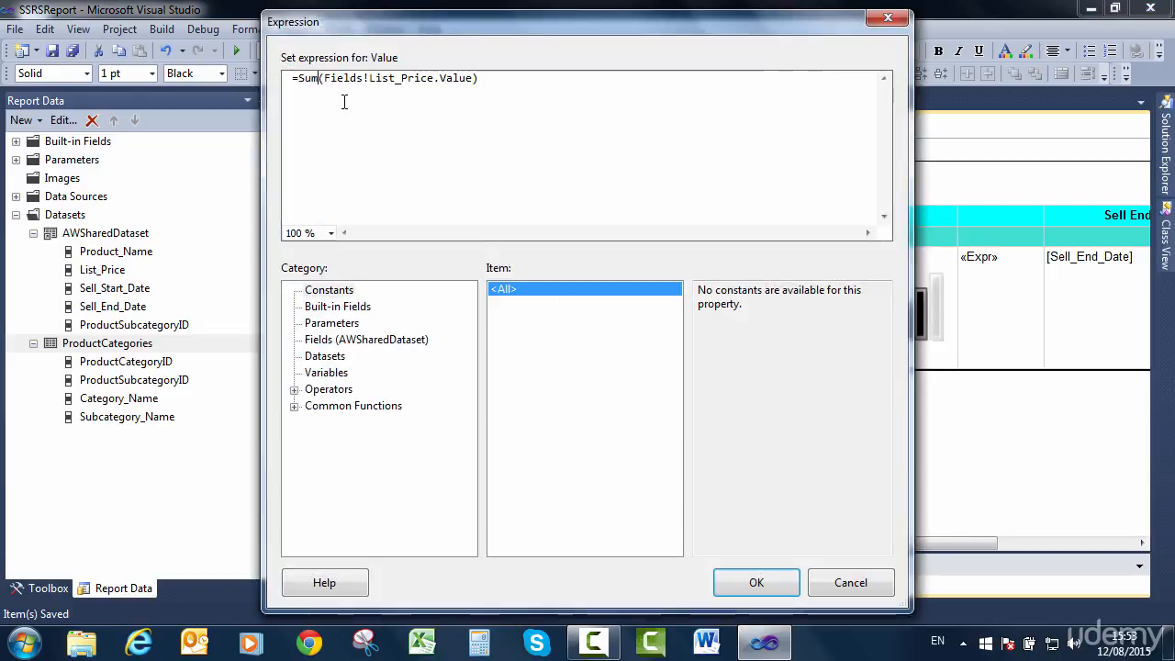
{"action": "key", "text": "BackSpace"}
{"action": "key", "text": "BackSpace"}
{"action": "key", "text": "BackSpace"}
{"action": "type", "text": "count"}
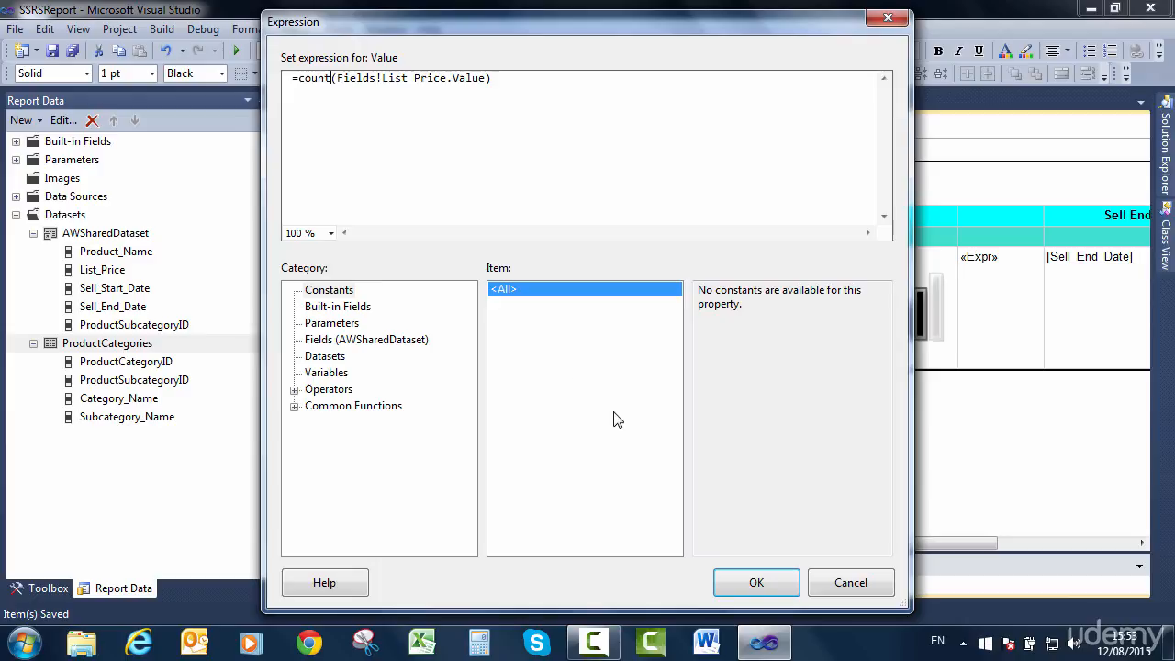
{"action": "key", "text": "Return"}
{"action": "key", "text": "BackSpace"}
{"action": "left_click", "coordinate": [739, 581]}
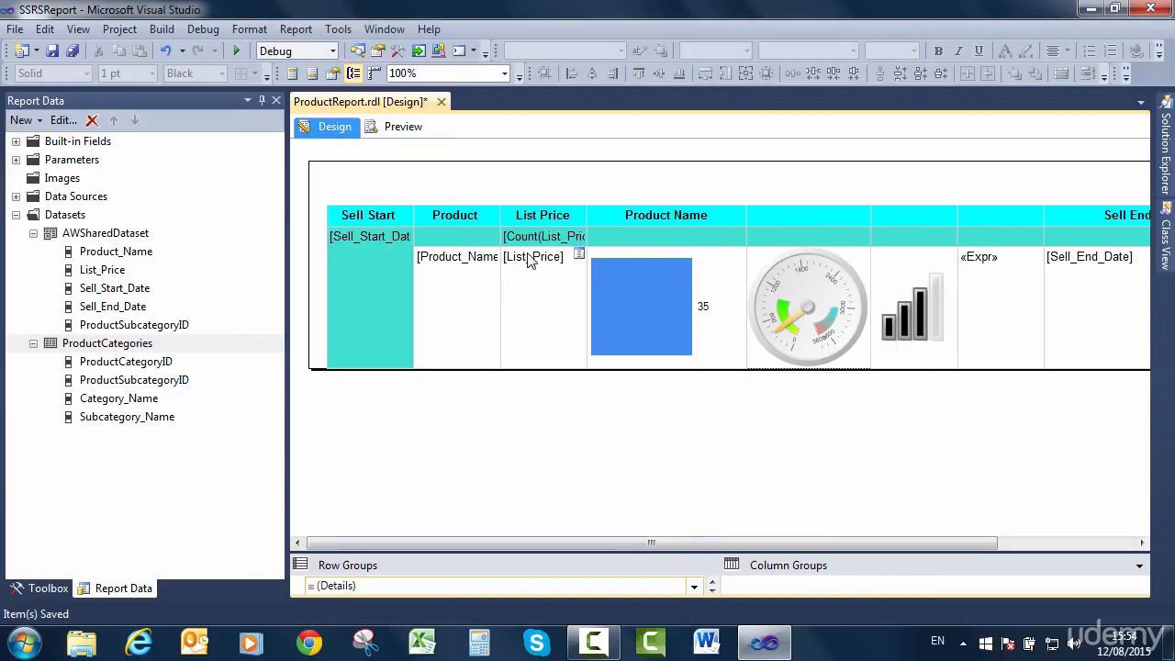
Enter "number of products" in the cell beside the List Price count and make the whole group row bold.
{"action": "left_click", "coordinate": [608, 237]}
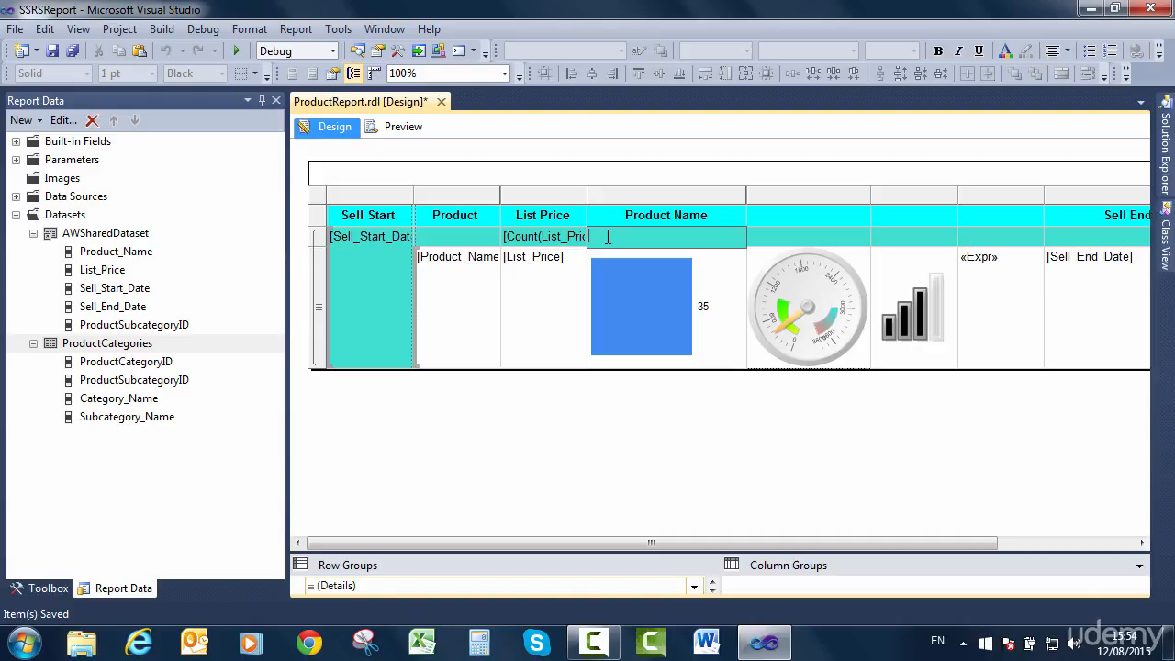
{"action": "type", "text": "number of products"}
{"action": "left_click", "coordinate": [458, 241]}
{"action": "left_click", "coordinate": [493, 234]}
{"action": "left_click", "coordinate": [320, 237]}
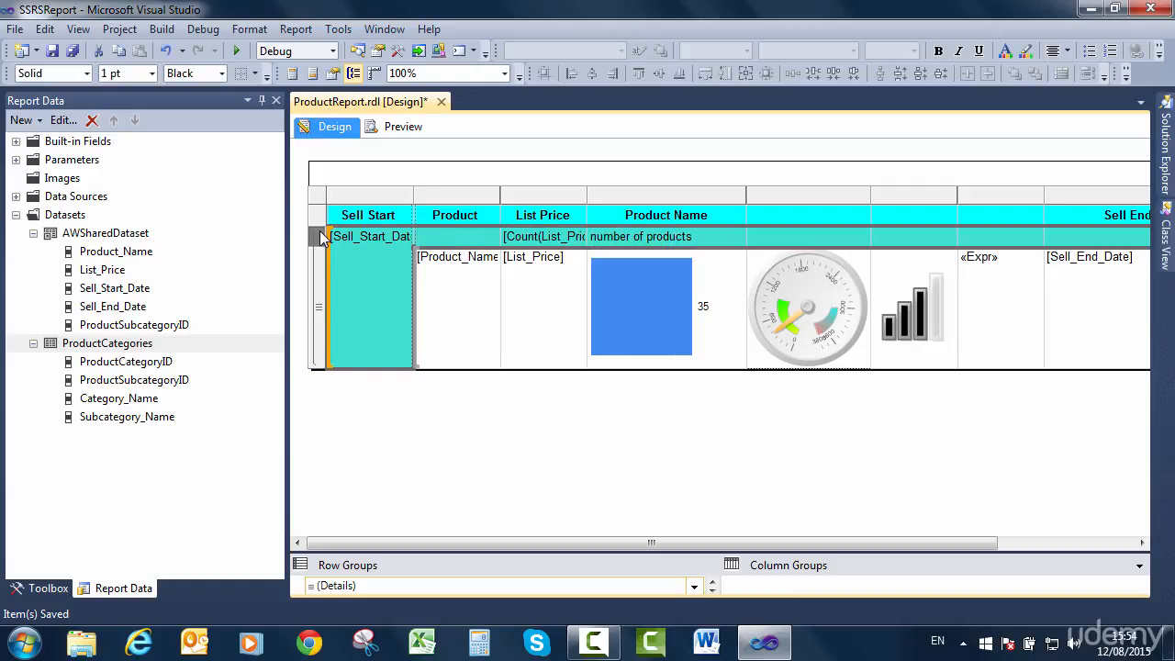
{"action": "left_click", "coordinate": [938, 51]}
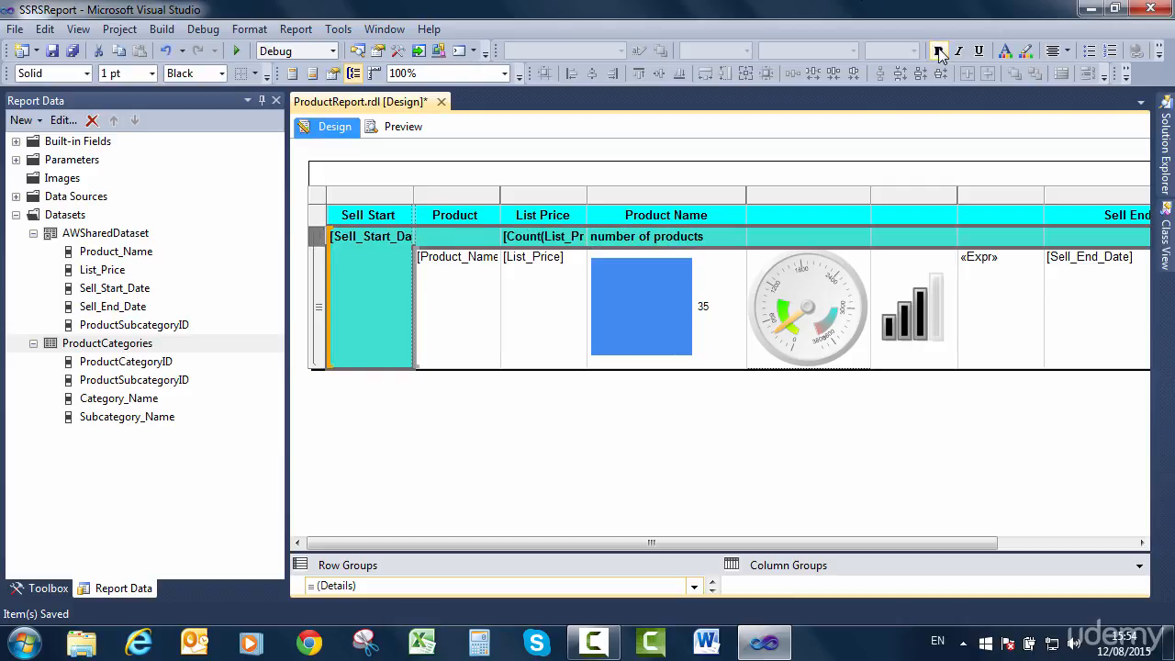
Preview the report for the Mountain Bikes subcategory and examine the product counts of the date groups through page 2.
{"action": "left_click", "coordinate": [380, 130]}
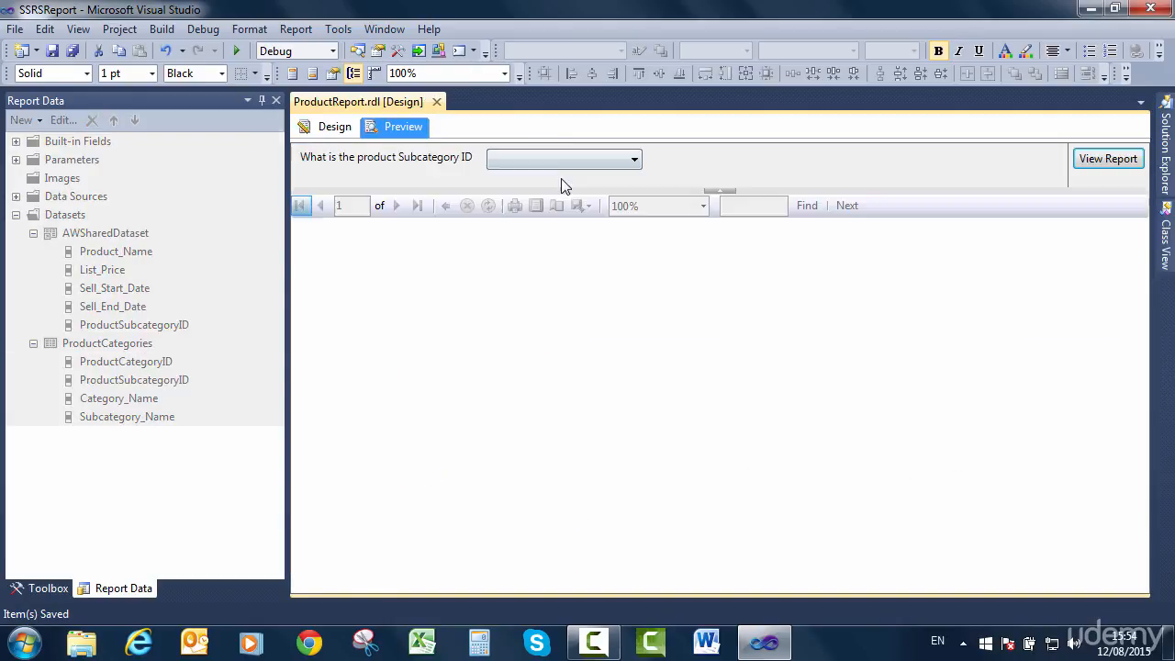
{"action": "left_click", "coordinate": [565, 161]}
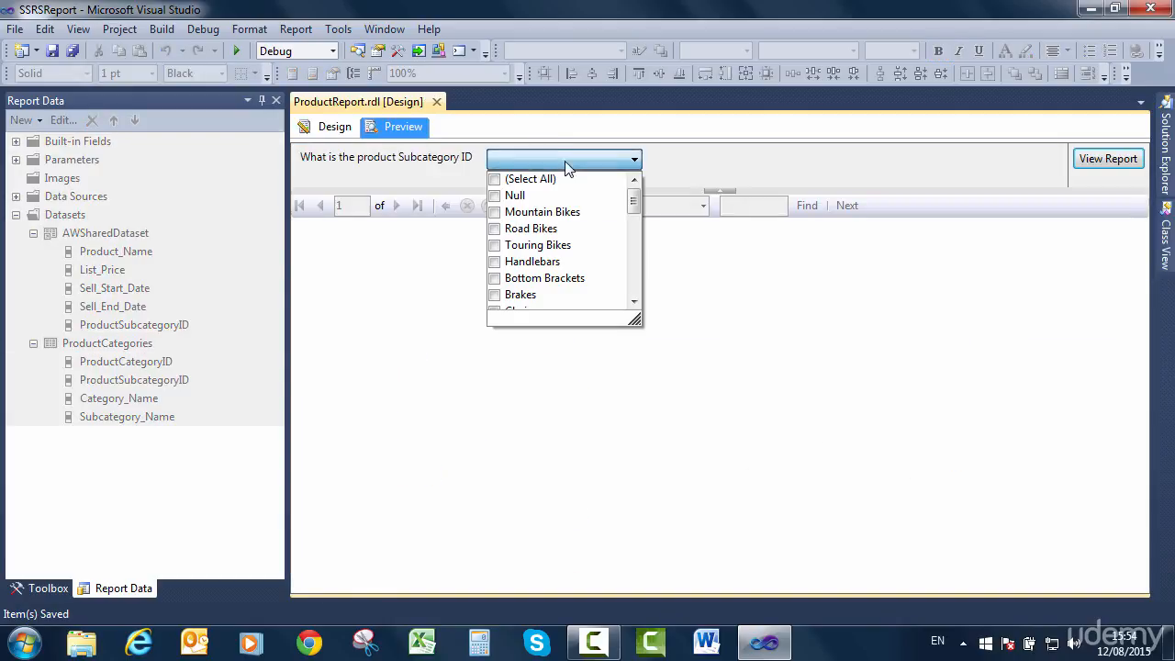
{"action": "left_click", "coordinate": [495, 212]}
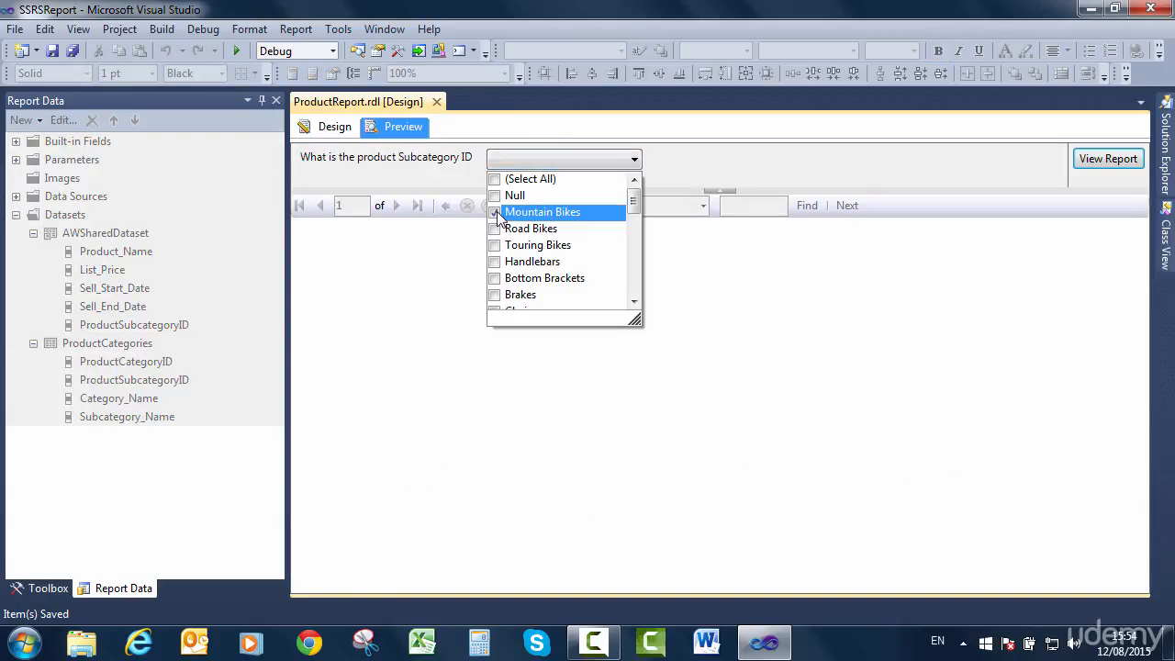
{"action": "left_click", "coordinate": [1086, 162]}
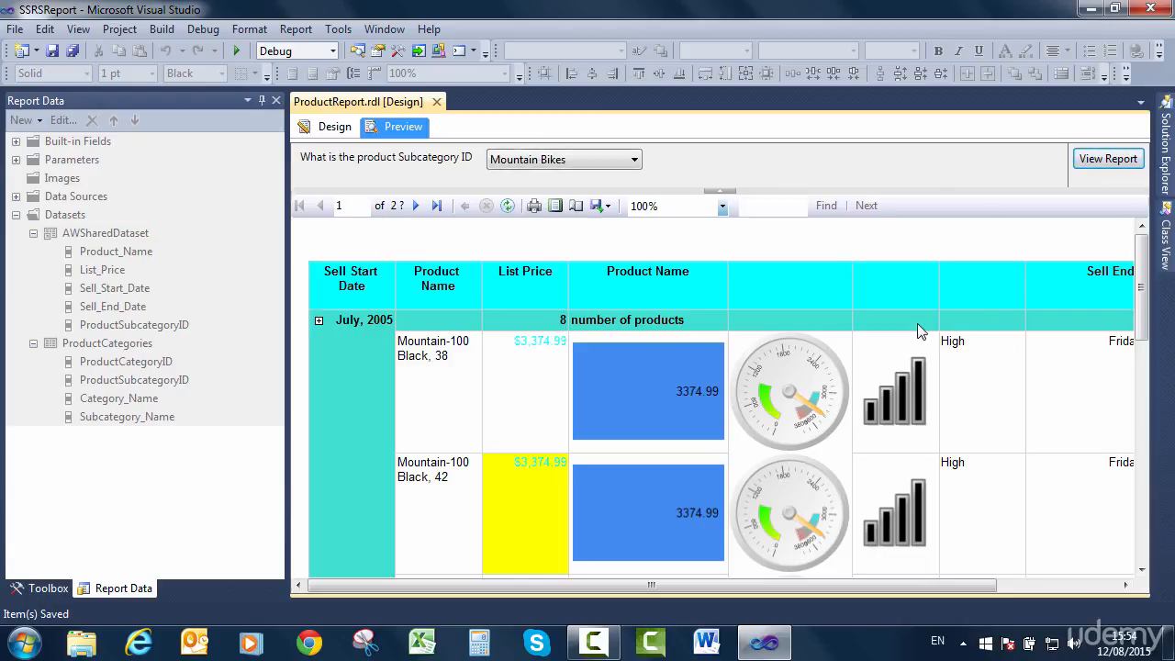
{"action": "left_click_drag", "start_coordinate": [1146, 340], "coordinate": [1163, 298]}
{"action": "left_click", "coordinate": [415, 205]}
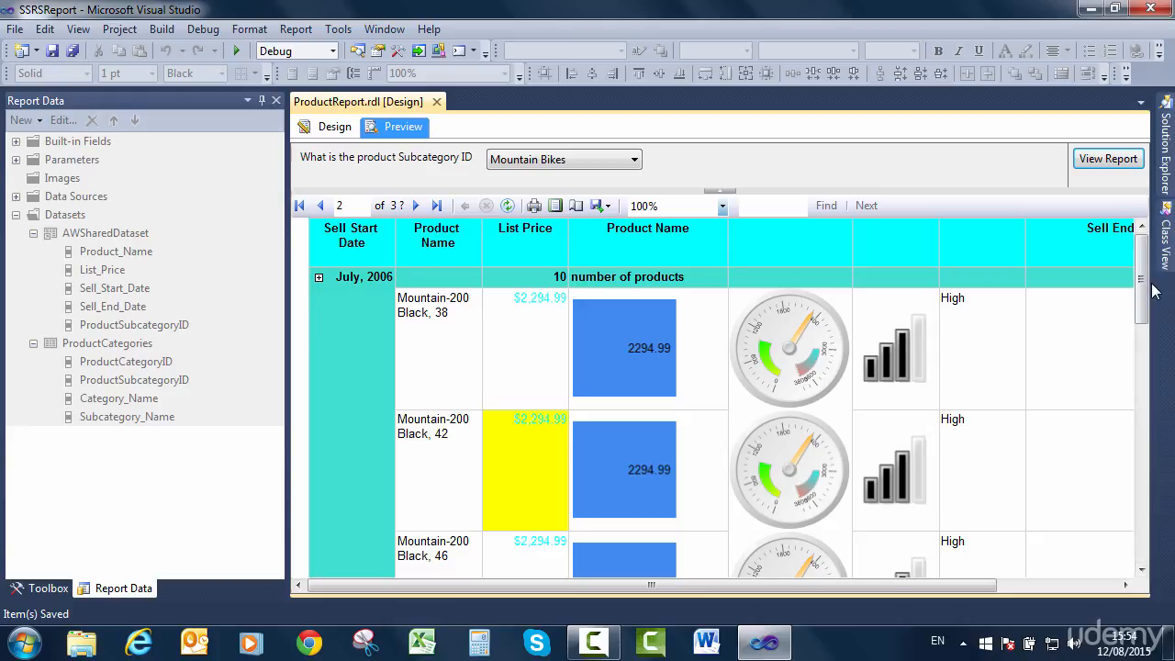
{"action": "left_click_drag", "start_coordinate": [1141, 323], "coordinate": [1137, 539]}
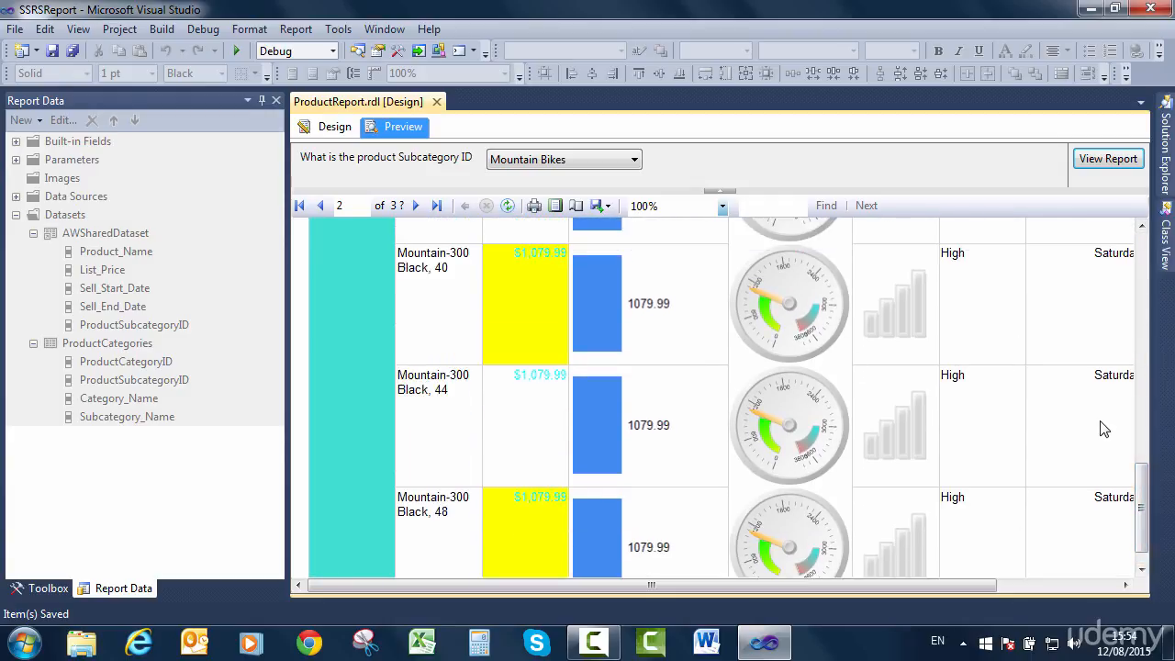
{"action": "left_click", "coordinate": [1142, 368]}
{"action": "left_click_drag", "start_coordinate": [1142, 368], "coordinate": [1164, 271]}
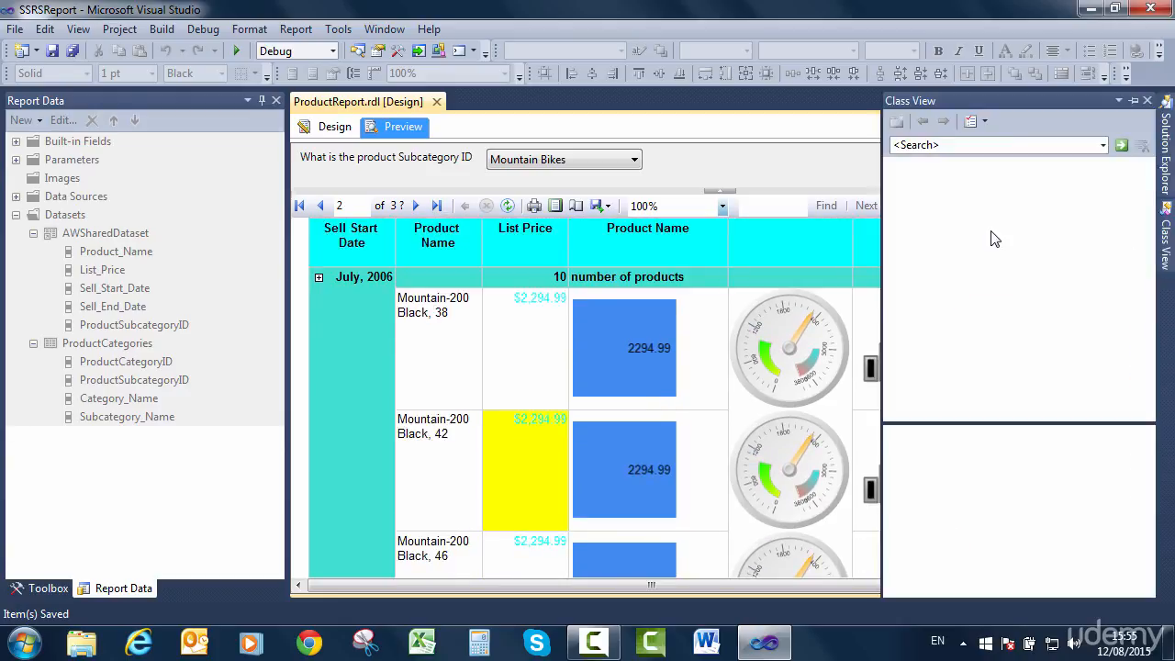
Return to the report design, enlarge the row groups area and add a total after the Sell_Start_Date group.
{"action": "left_click", "coordinate": [333, 127]}
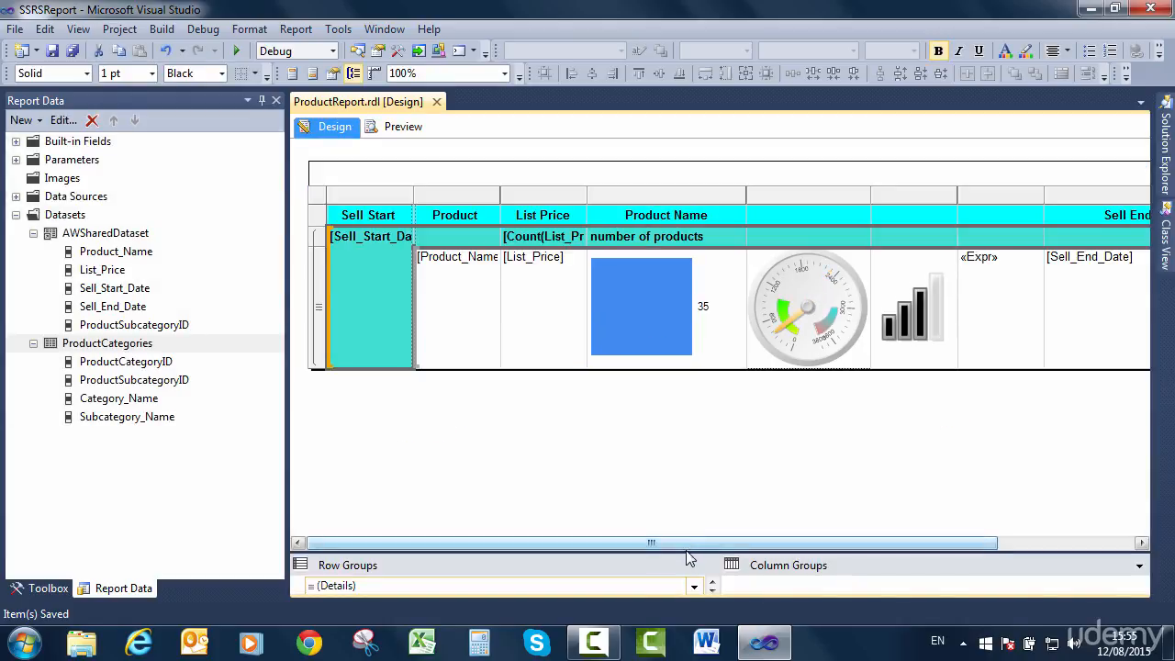
{"action": "left_click_drag", "start_coordinate": [687, 557], "coordinate": [685, 459]}
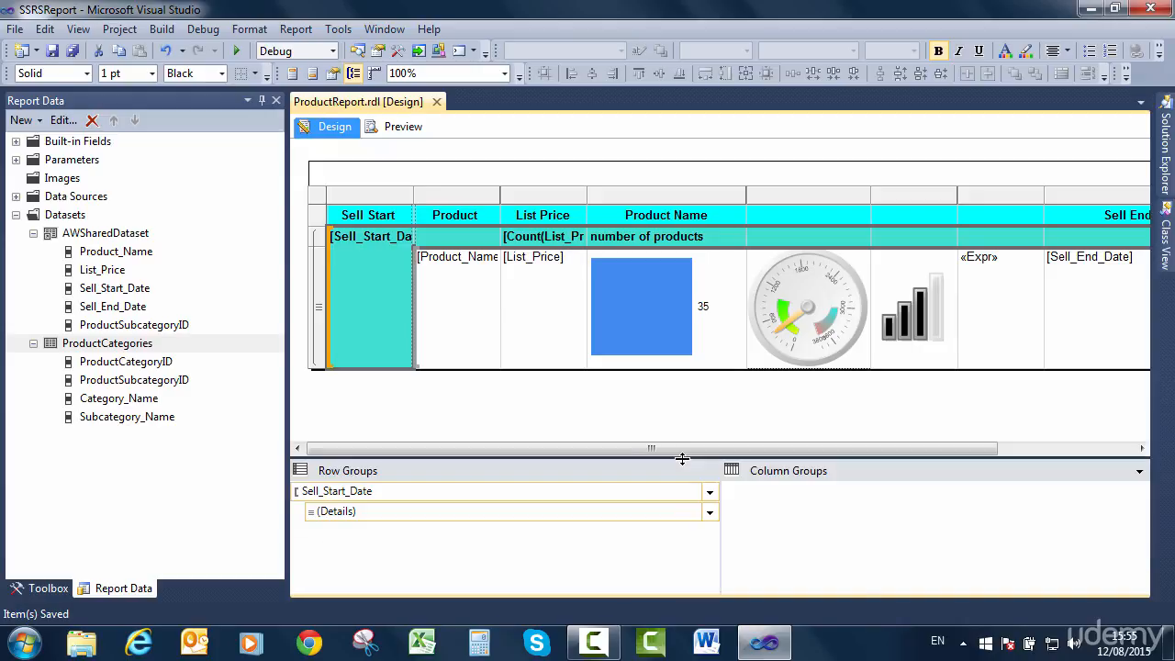
{"action": "left_click", "coordinate": [709, 512]}
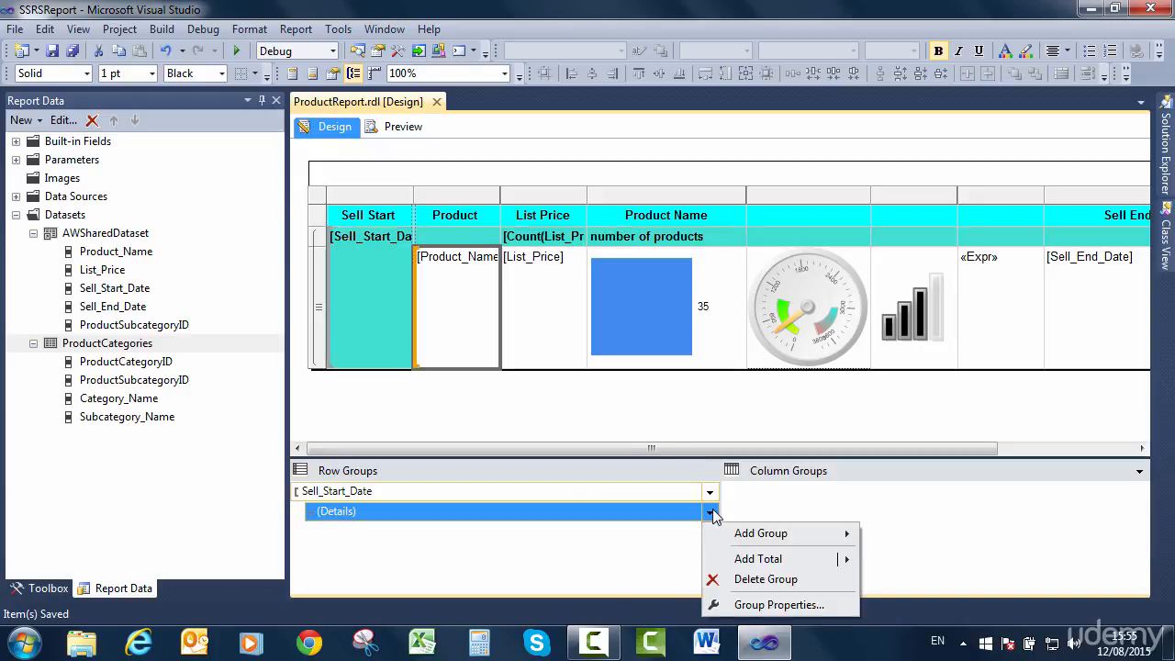
{"action": "mouse_move", "coordinate": [739, 564]}
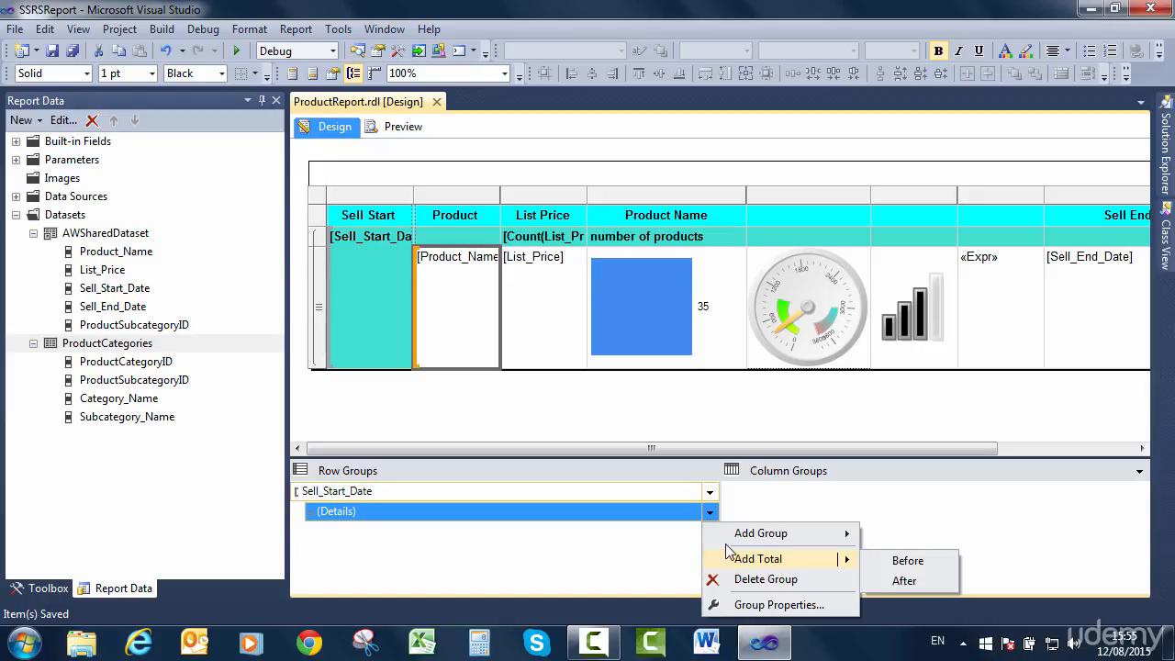
{"action": "left_click", "coordinate": [710, 491]}
{"action": "mouse_move", "coordinate": [740, 524]}
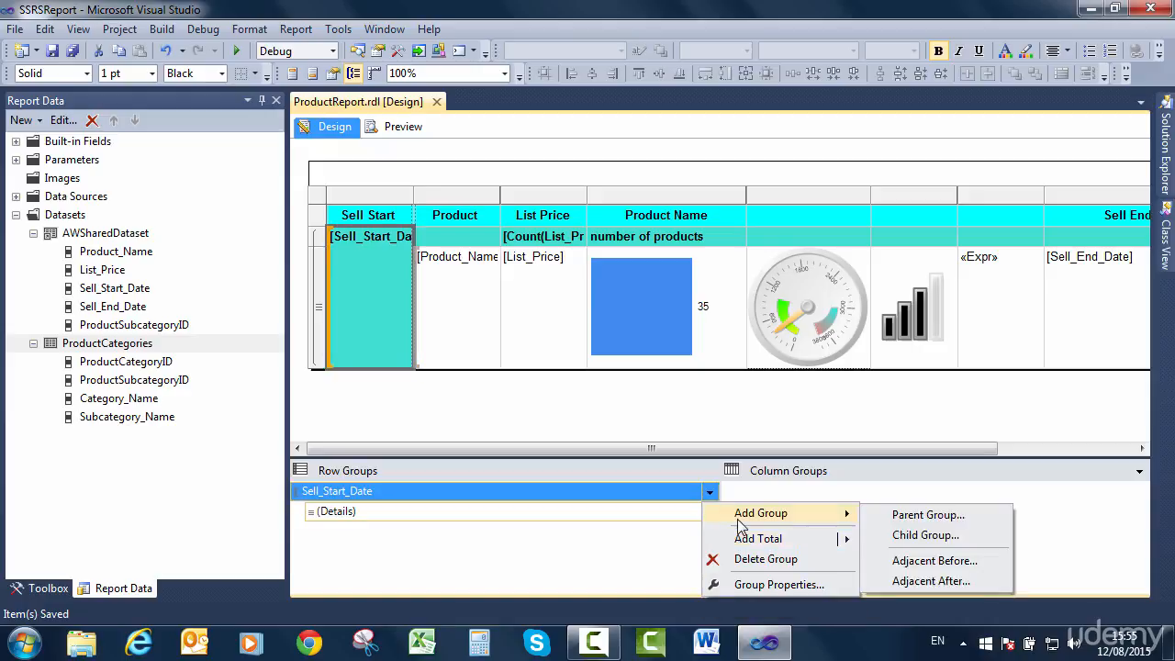
{"action": "left_click", "coordinate": [782, 527]}
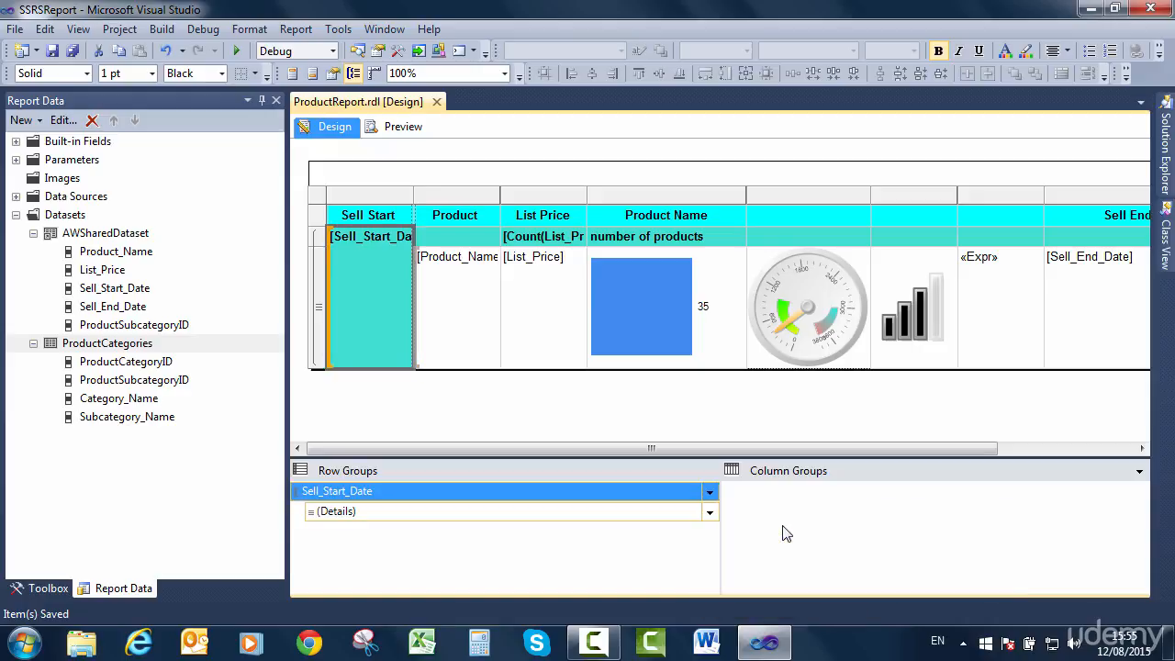
{"action": "left_click", "coordinate": [710, 491]}
{"action": "mouse_move", "coordinate": [766, 547]}
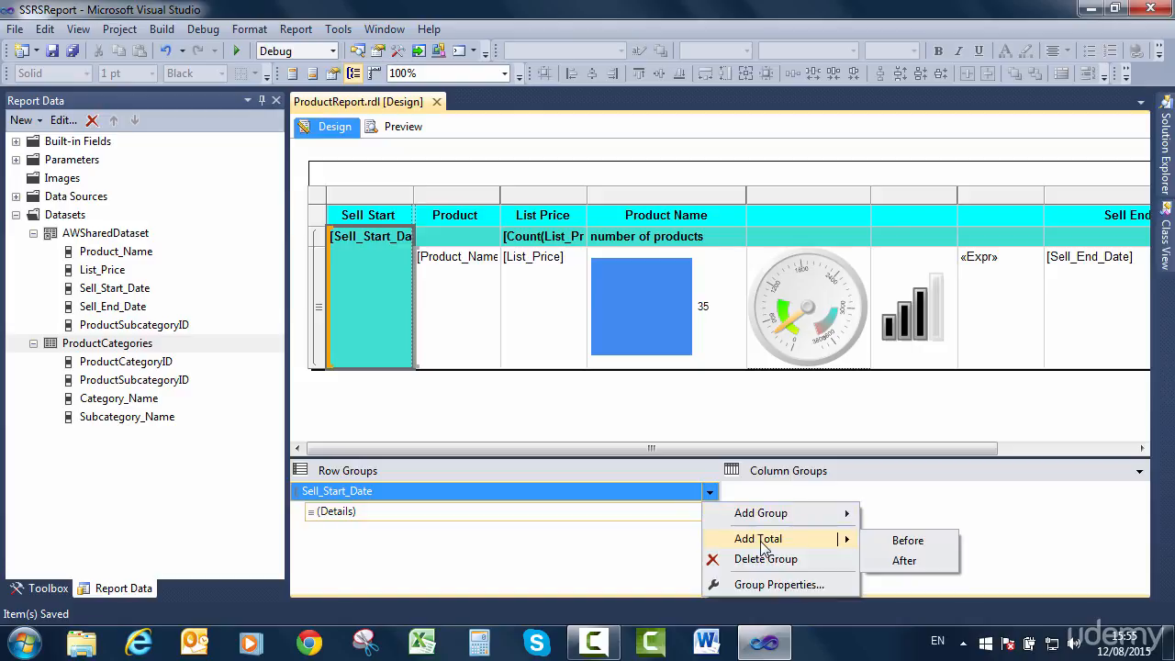
{"action": "left_click", "coordinate": [914, 568]}
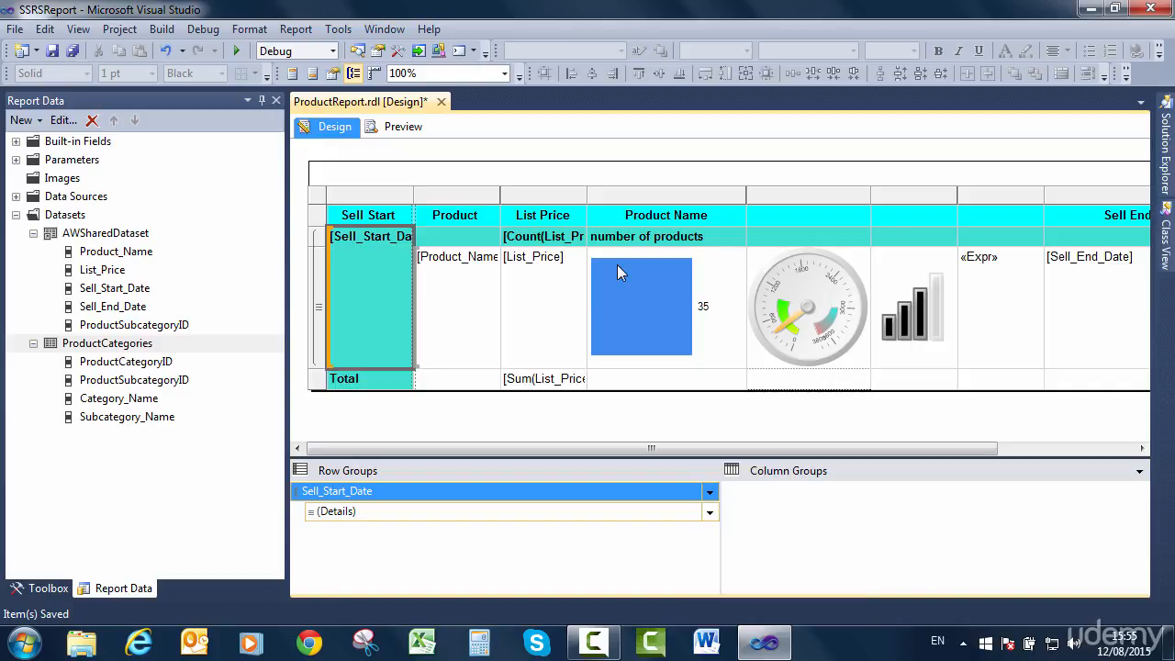
Change the Total row's List Price expression to =count(Fields!List_Price.Value).
{"action": "left_click", "coordinate": [318, 383]}
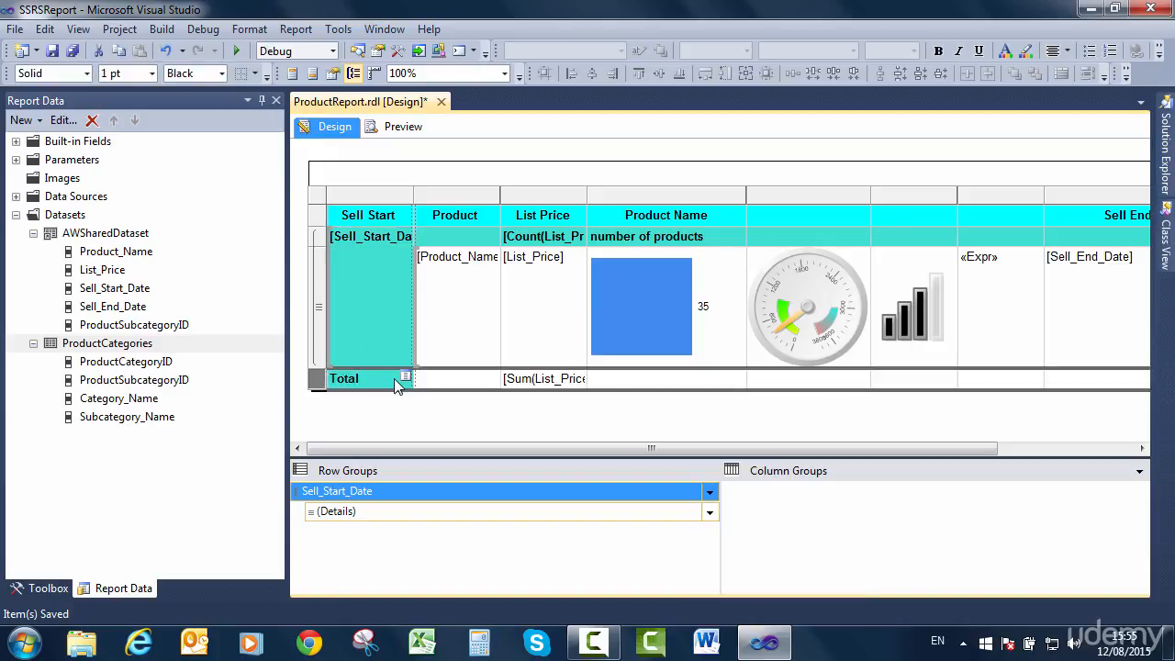
{"action": "left_click", "coordinate": [504, 386]}
{"action": "right_click", "coordinate": [512, 391]}
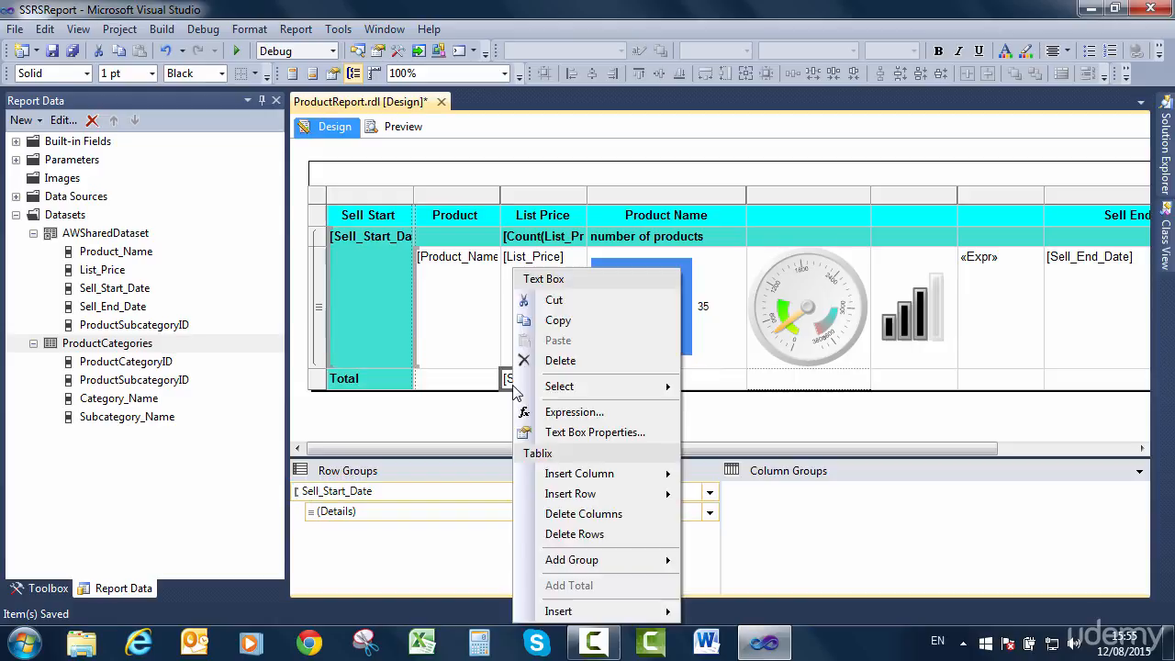
{"action": "left_click", "coordinate": [577, 413]}
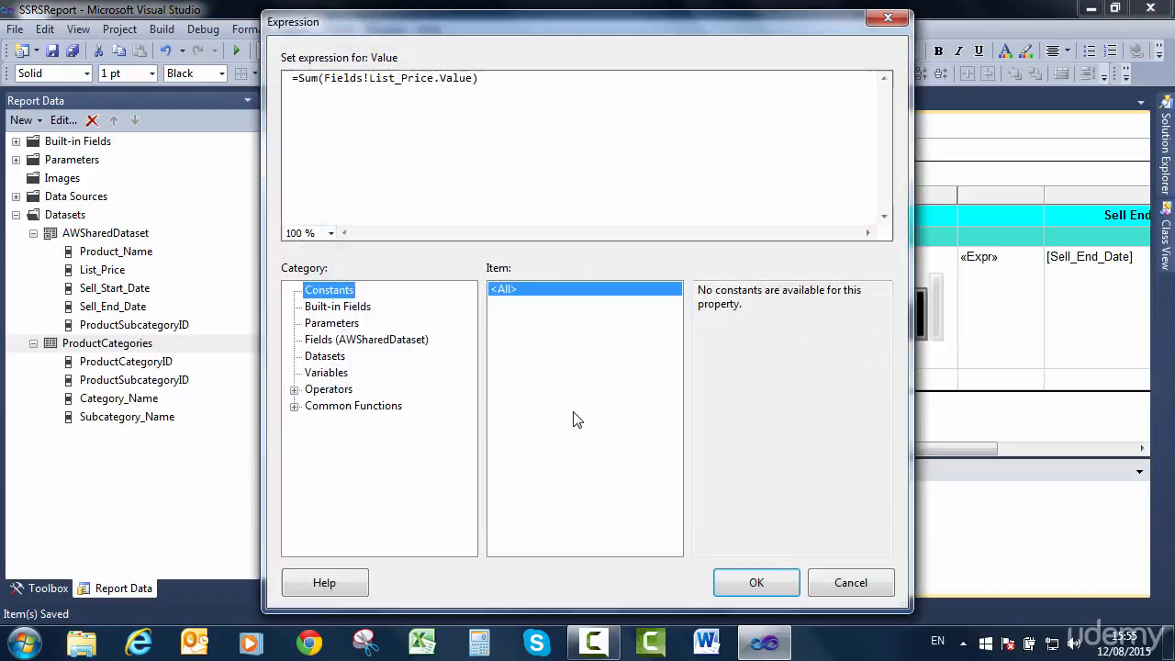
{"action": "left_click", "coordinate": [320, 77]}
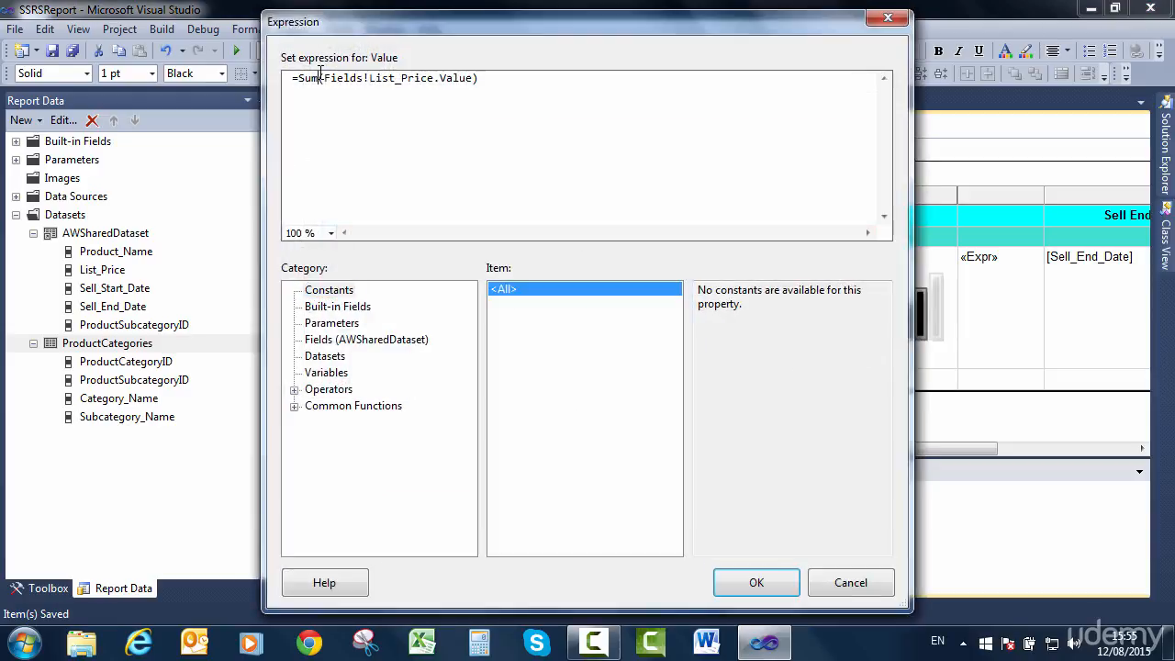
{"action": "key", "text": "BackSpace"}
{"action": "key", "text": "BackSpace"}
{"action": "key", "text": "BackSpace"}
{"action": "type", "text": "count"}
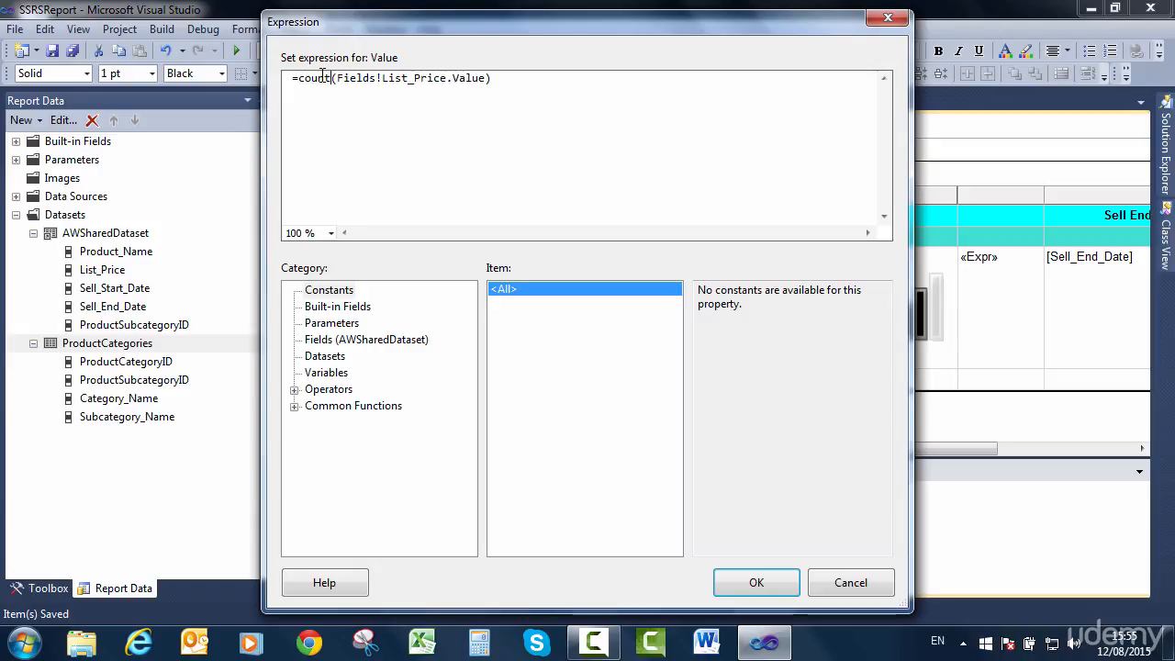
{"action": "left_click", "coordinate": [750, 580]}
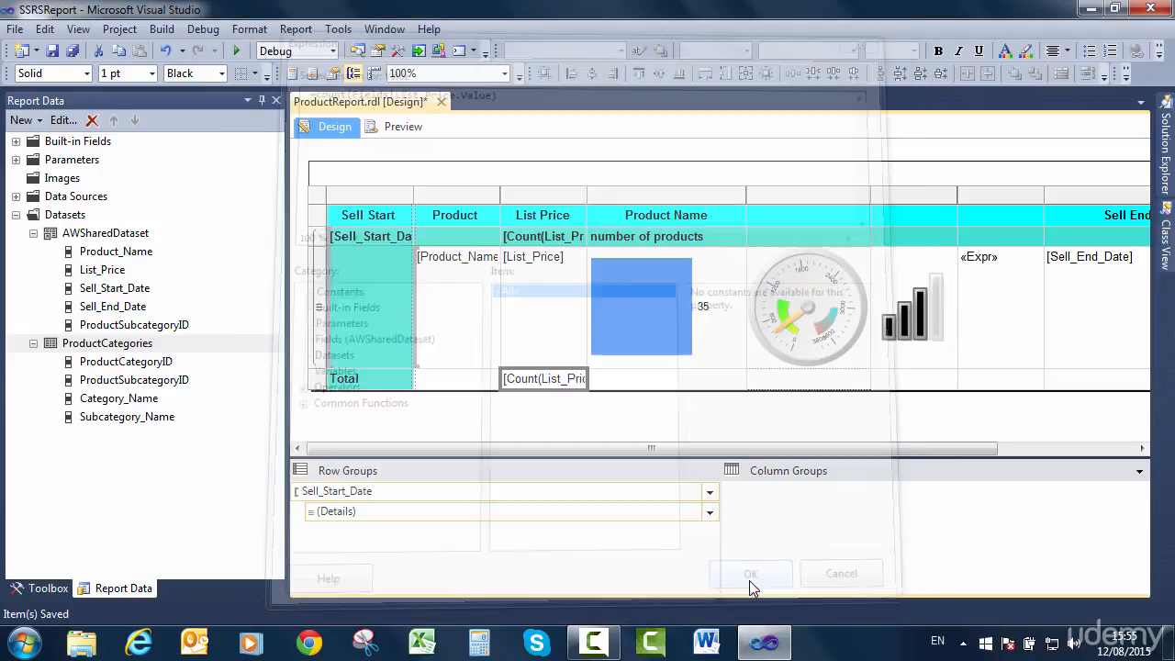
Preview the report for the Road Bikes subcategory and examine the group counts and the overall total through page 3.
{"action": "left_click", "coordinate": [402, 128]}
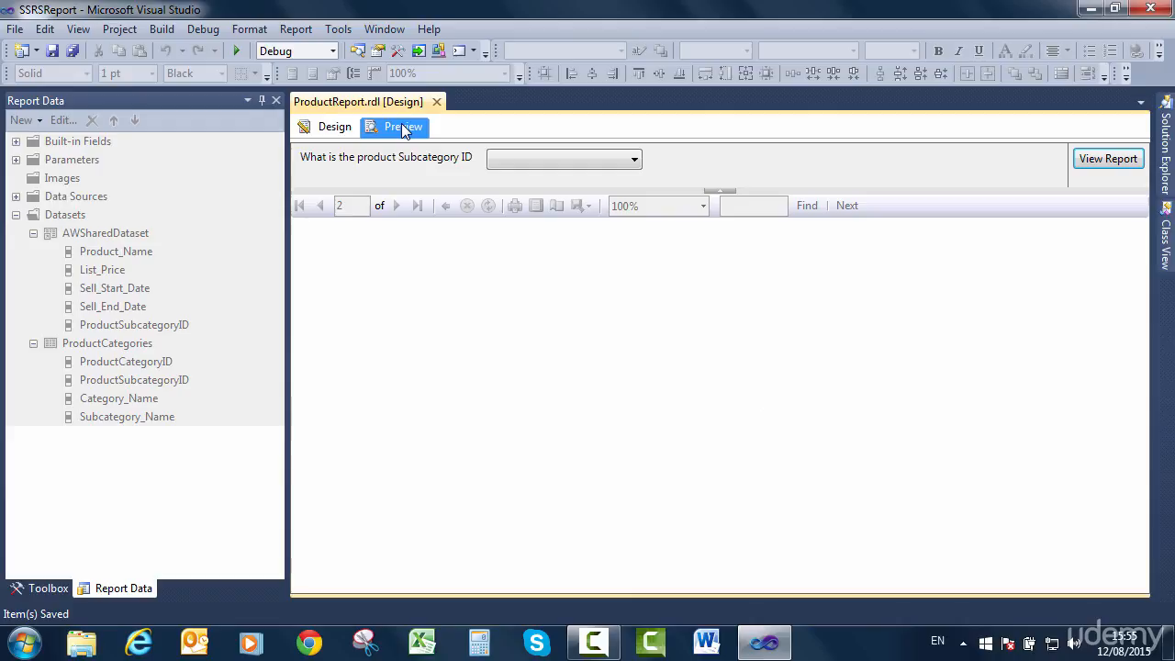
{"action": "left_click", "coordinate": [529, 155]}
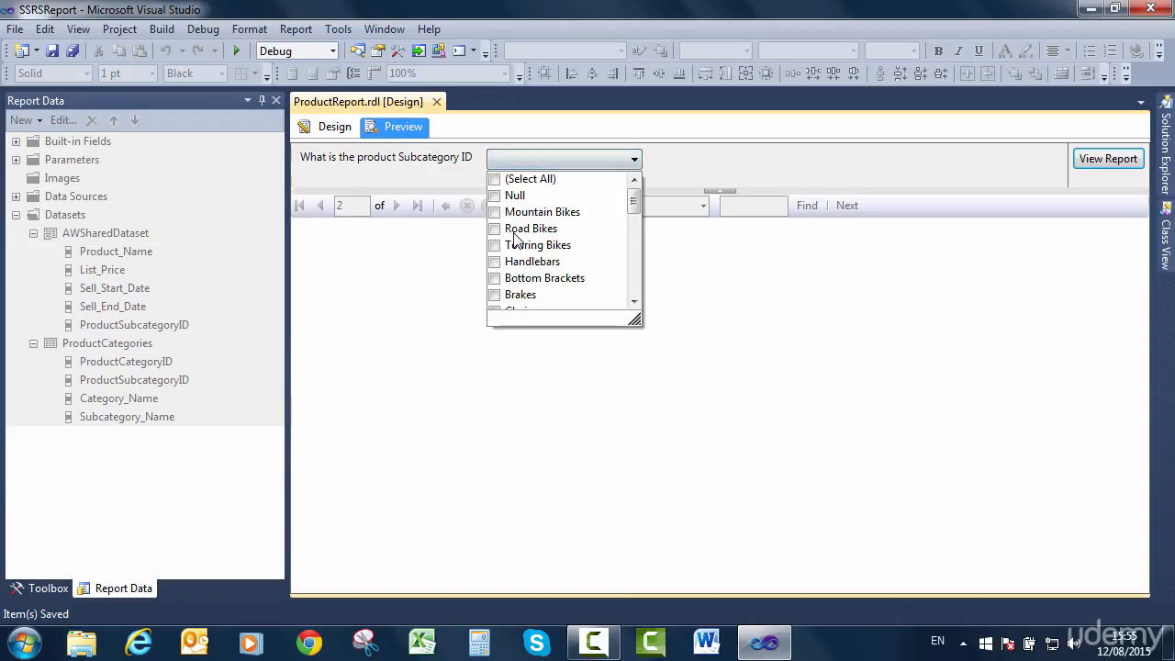
{"action": "left_click", "coordinate": [514, 232]}
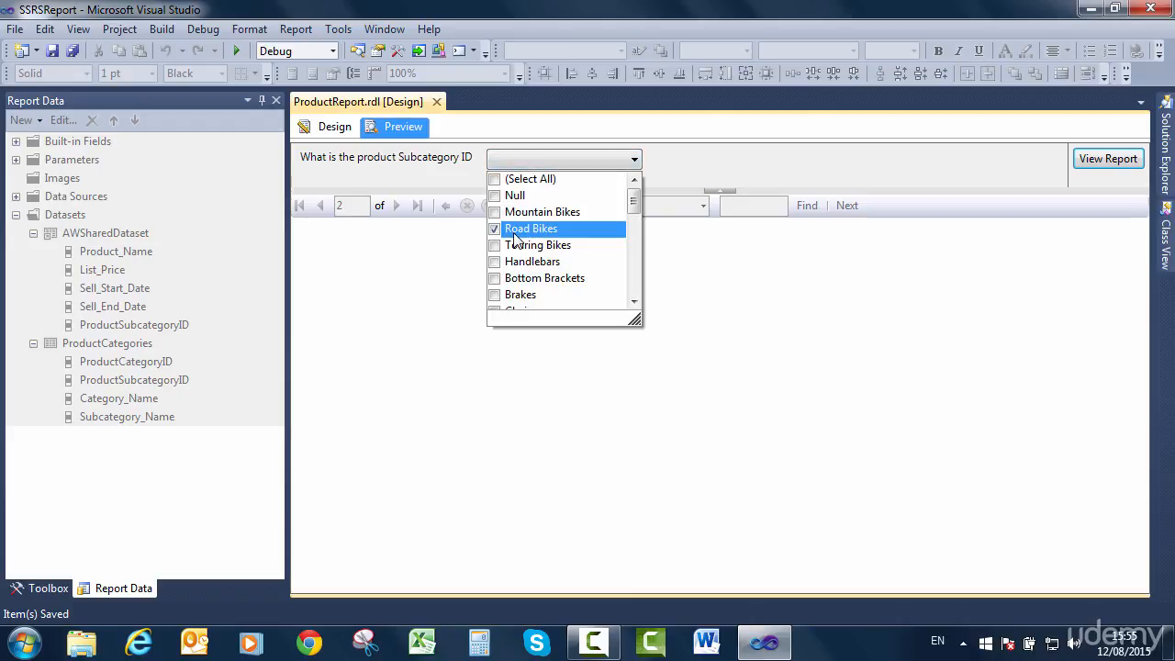
{"action": "left_click", "coordinate": [1092, 163]}
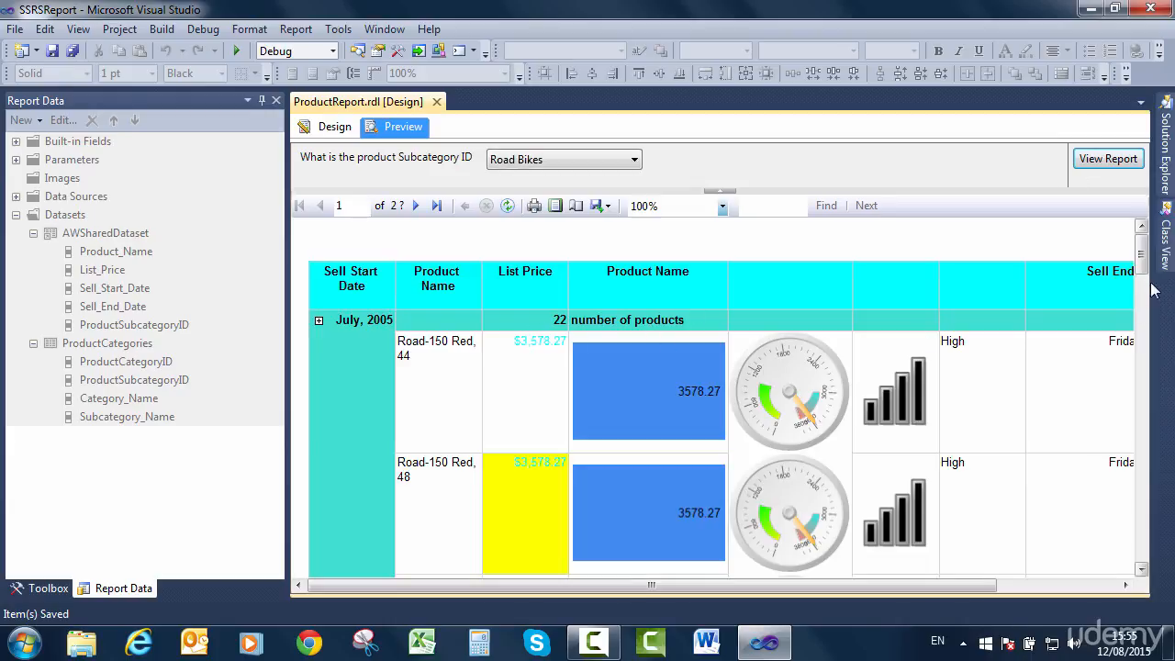
{"action": "left_click_drag", "start_coordinate": [1142, 264], "coordinate": [1142, 234]}
{"action": "left_click", "coordinate": [437, 206]}
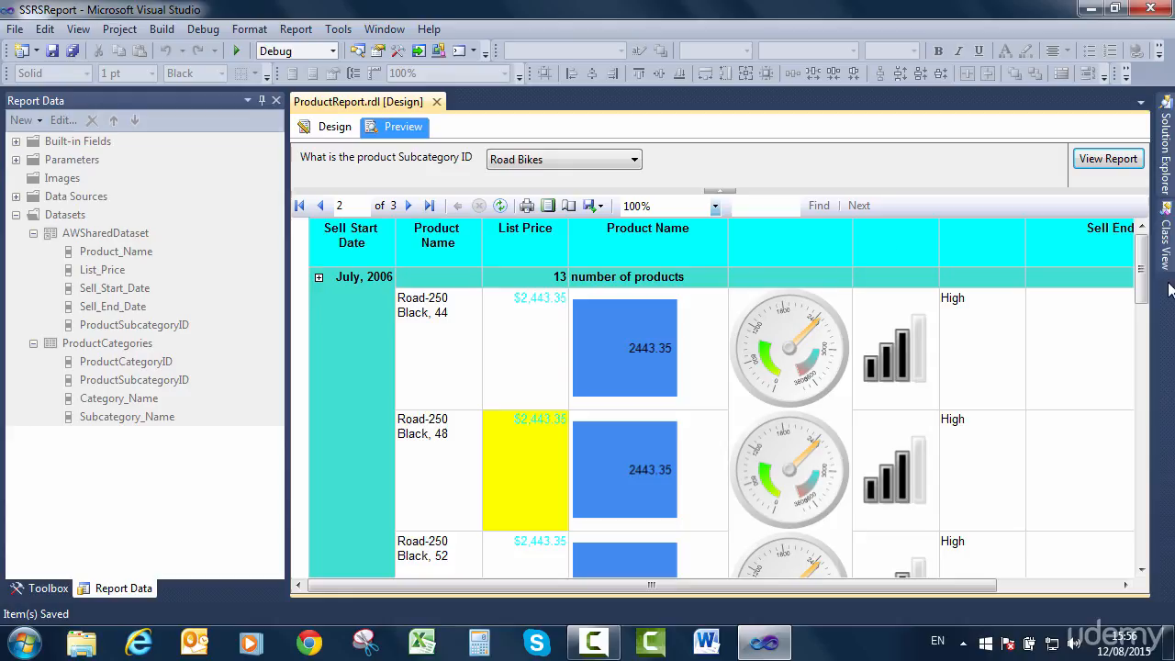
{"action": "left_click_drag", "start_coordinate": [1142, 283], "coordinate": [998, 176]}
{"action": "left_click", "coordinate": [409, 205]}
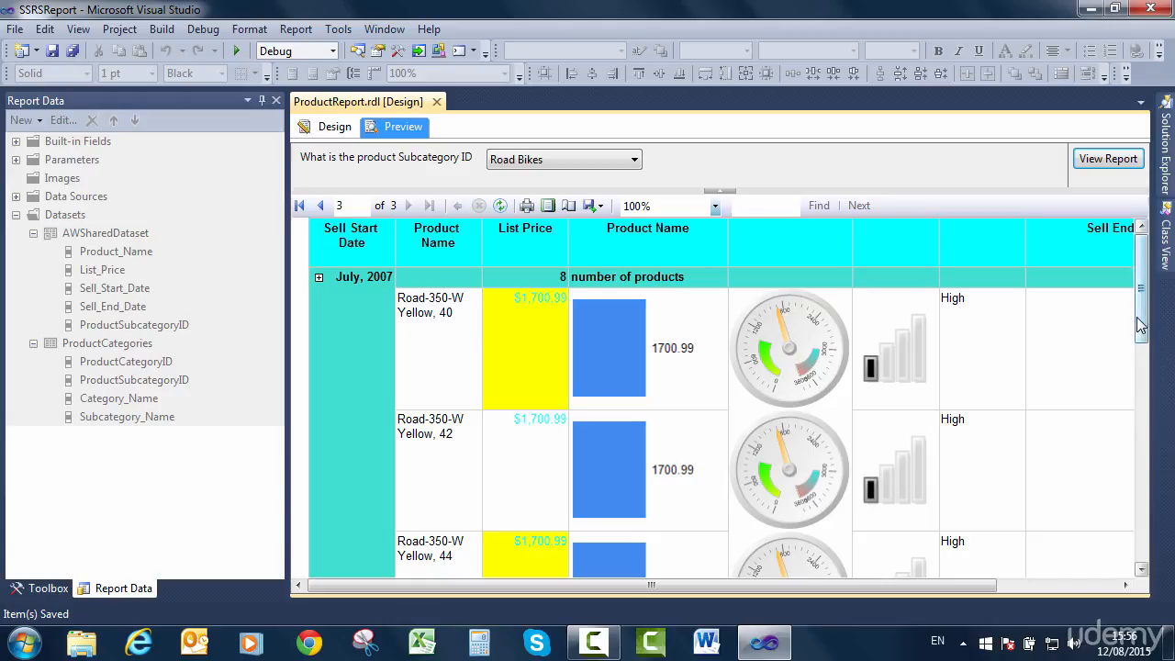
{"action": "left_click_drag", "start_coordinate": [1142, 322], "coordinate": [1136, 588]}
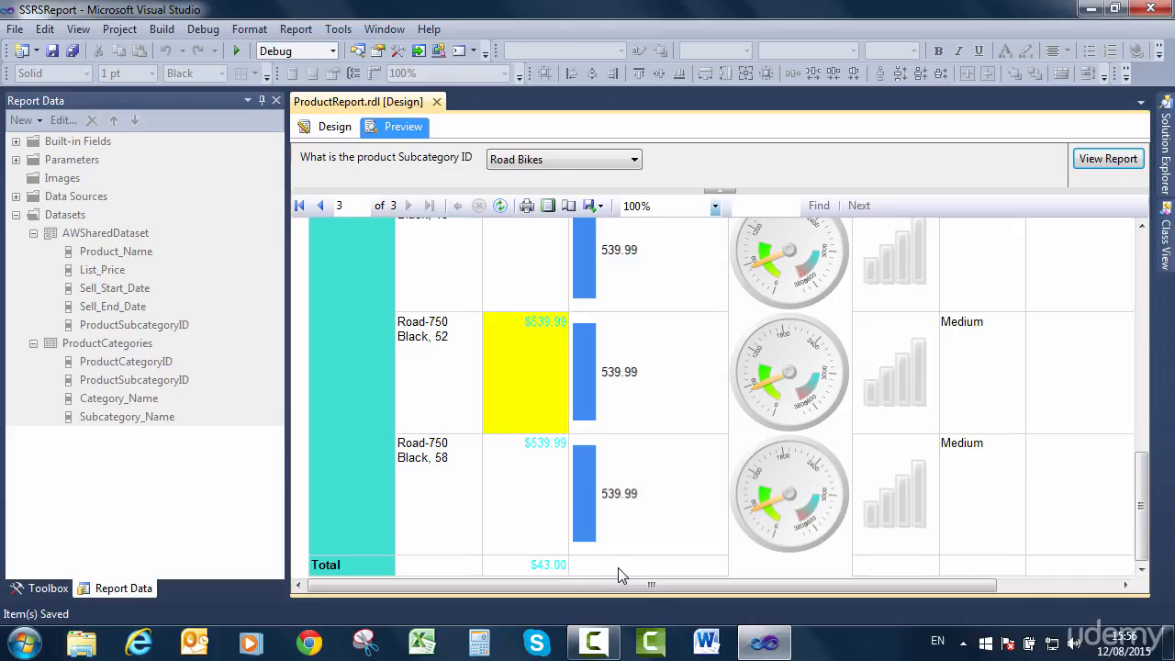
{"action": "scroll", "coordinate": [605, 503], "scroll_direction": "up", "scroll_amount": 3}
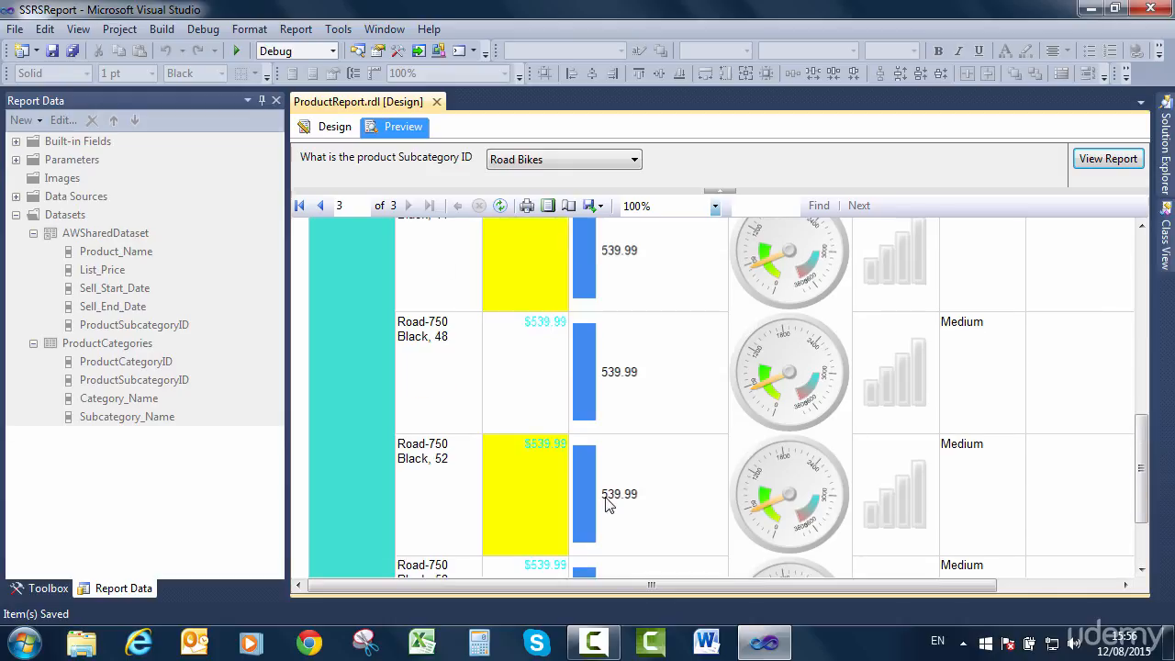
Return to the report design and add a total after the Details group.
{"action": "left_click", "coordinate": [336, 128]}
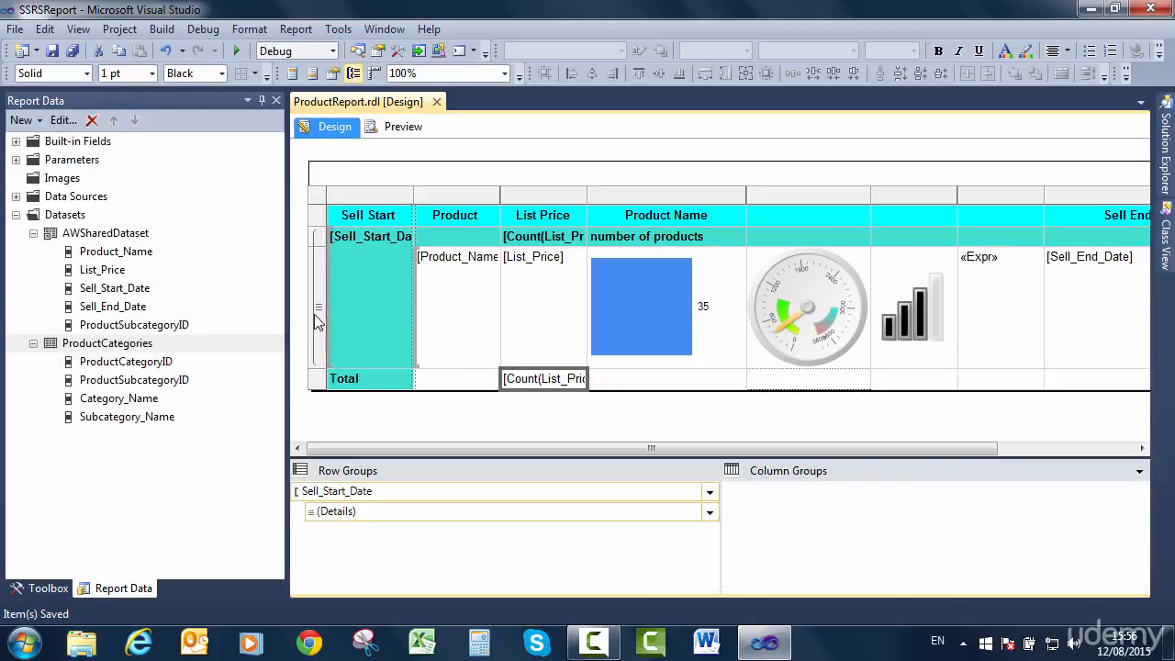
{"action": "left_click", "coordinate": [320, 239]}
{"action": "left_click", "coordinate": [320, 271]}
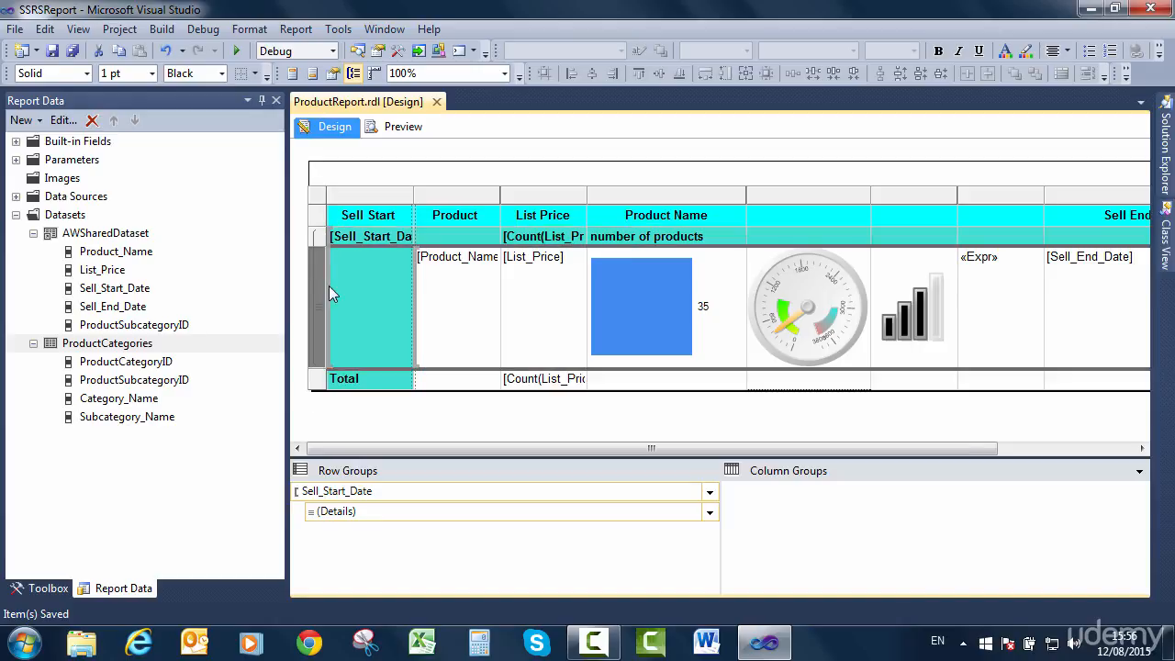
{"action": "left_click", "coordinate": [534, 379]}
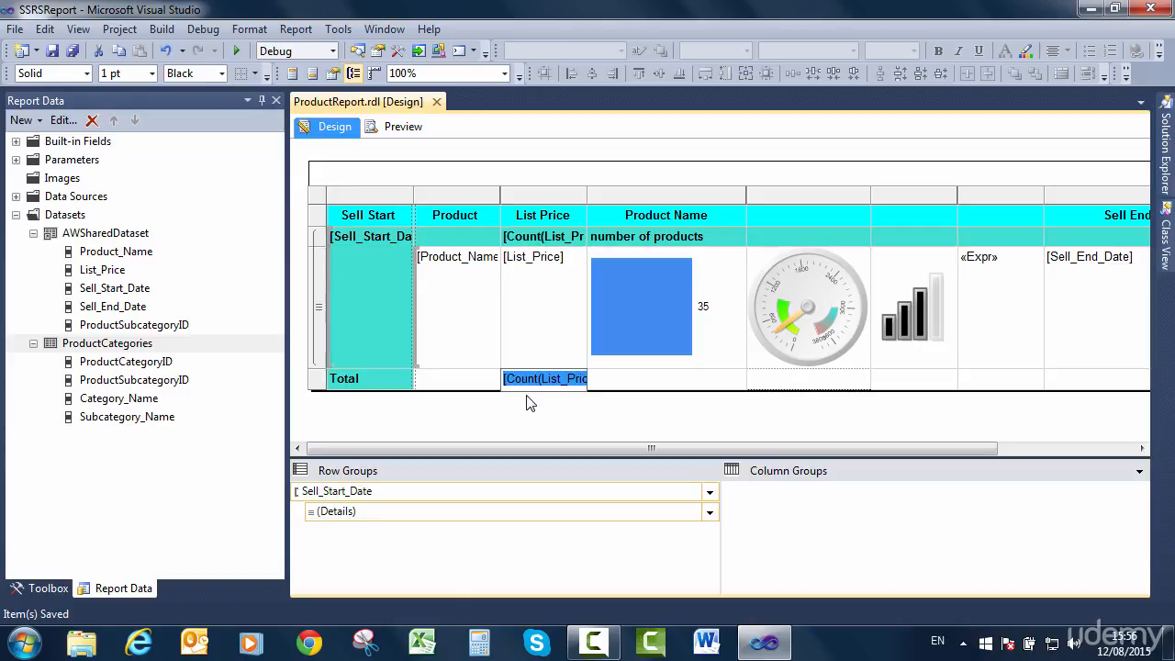
{"action": "left_click", "coordinate": [527, 398]}
{"action": "left_click", "coordinate": [709, 491]}
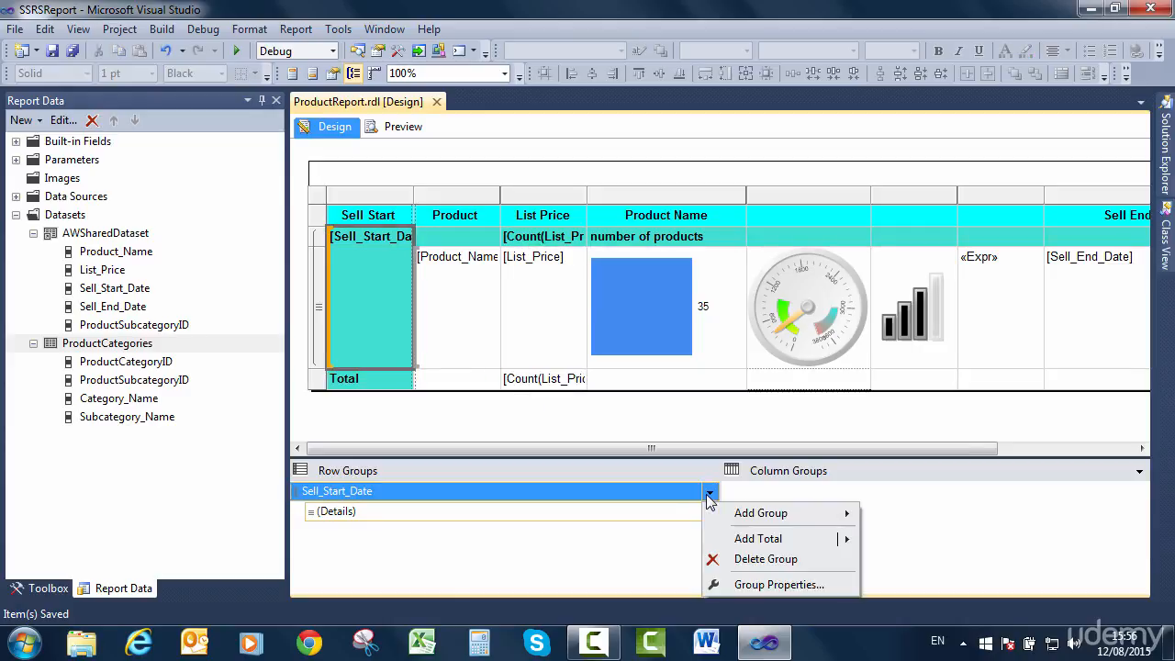
{"action": "mouse_move", "coordinate": [732, 514]}
{"action": "left_click", "coordinate": [683, 514]}
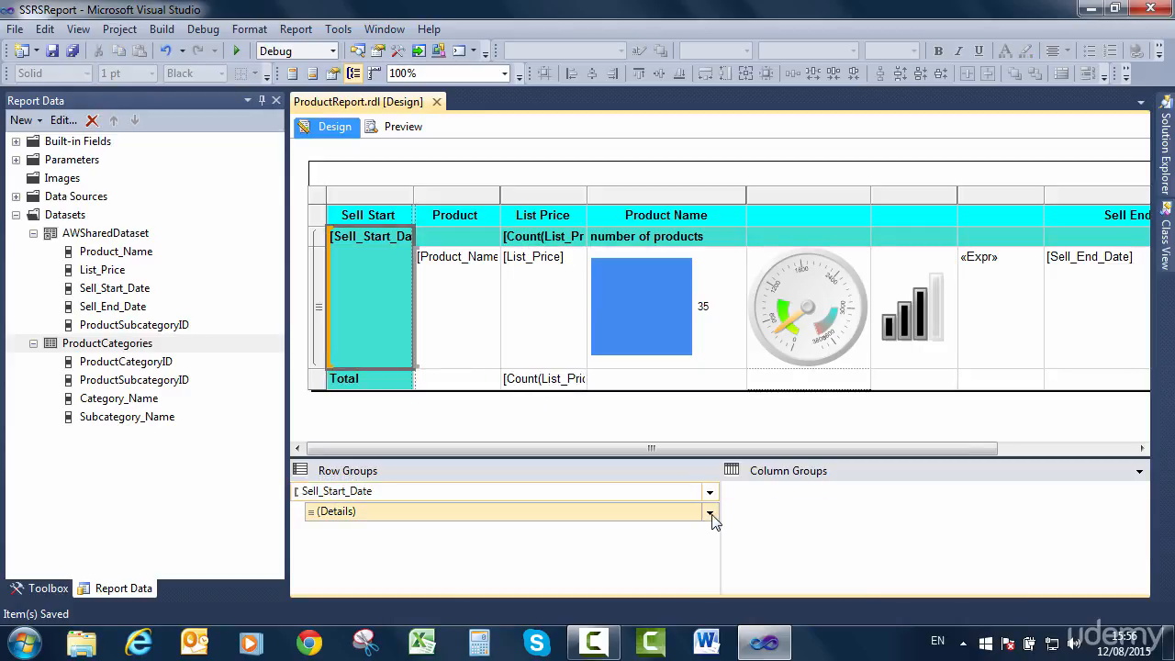
{"action": "left_click", "coordinate": [710, 512]}
{"action": "mouse_move", "coordinate": [782, 566]}
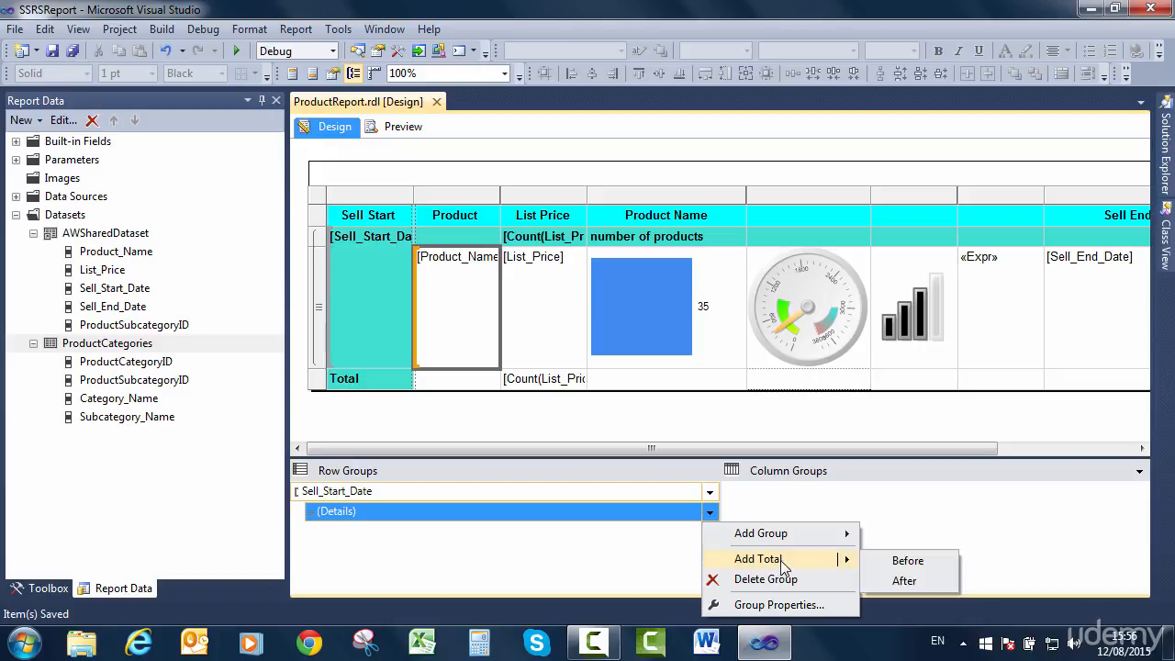
{"action": "left_click", "coordinate": [903, 580]}
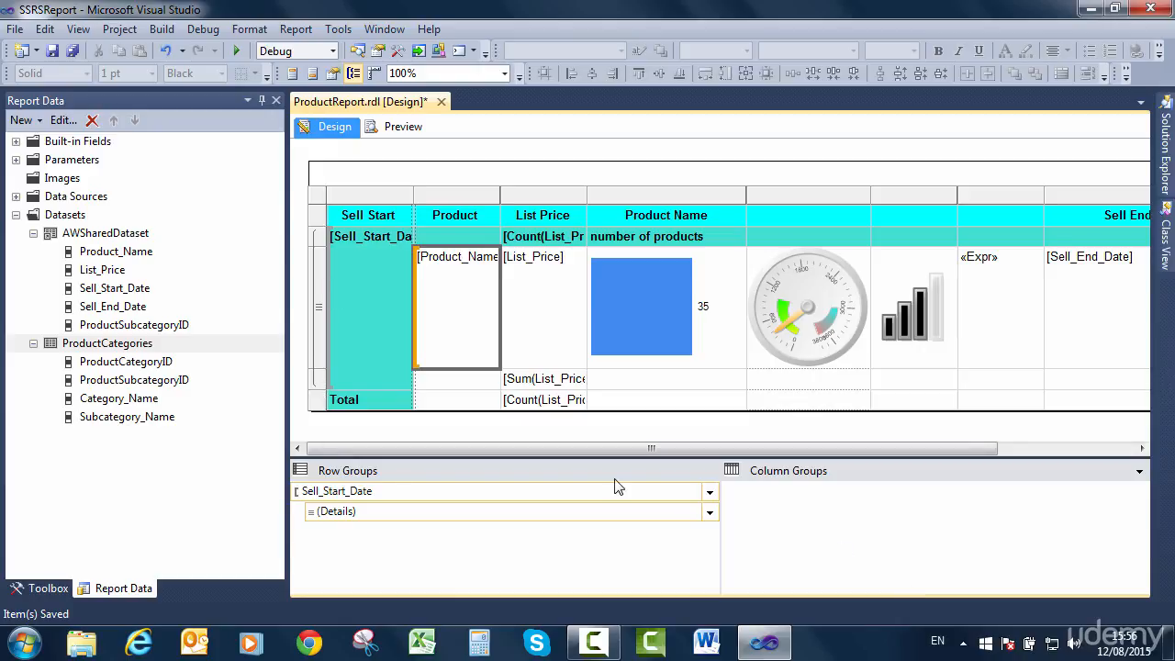
Change the List Price expression in the total row below the details to =count(Fields!List_Price.Value).
{"action": "left_click", "coordinate": [715, 495]}
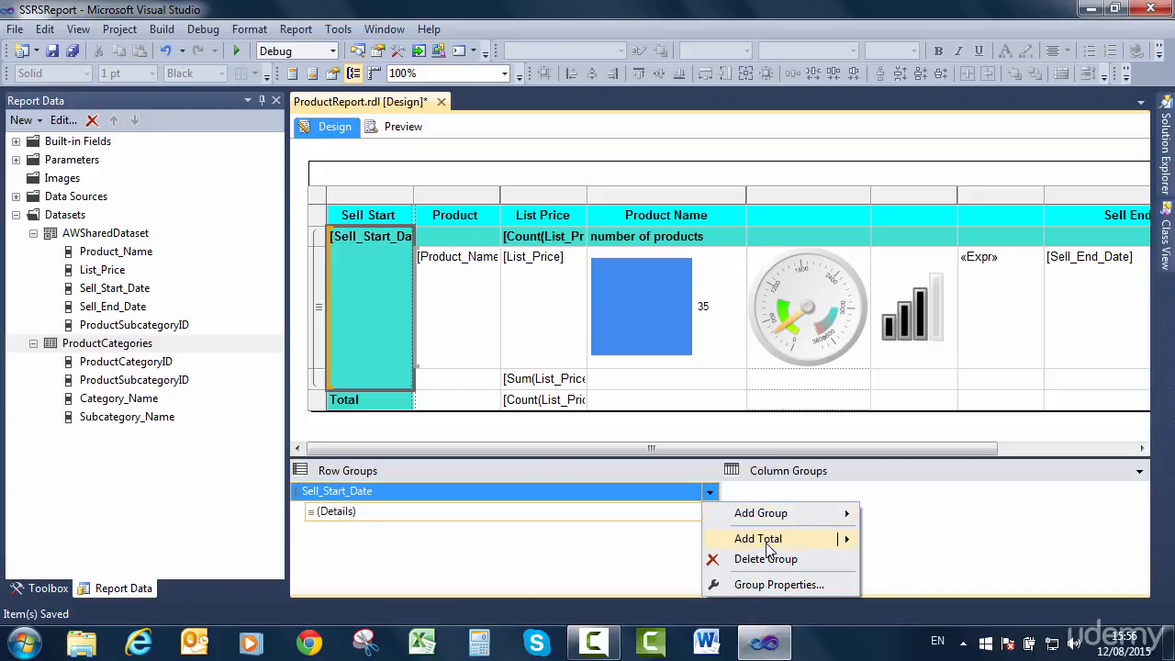
{"action": "mouse_move", "coordinate": [741, 540]}
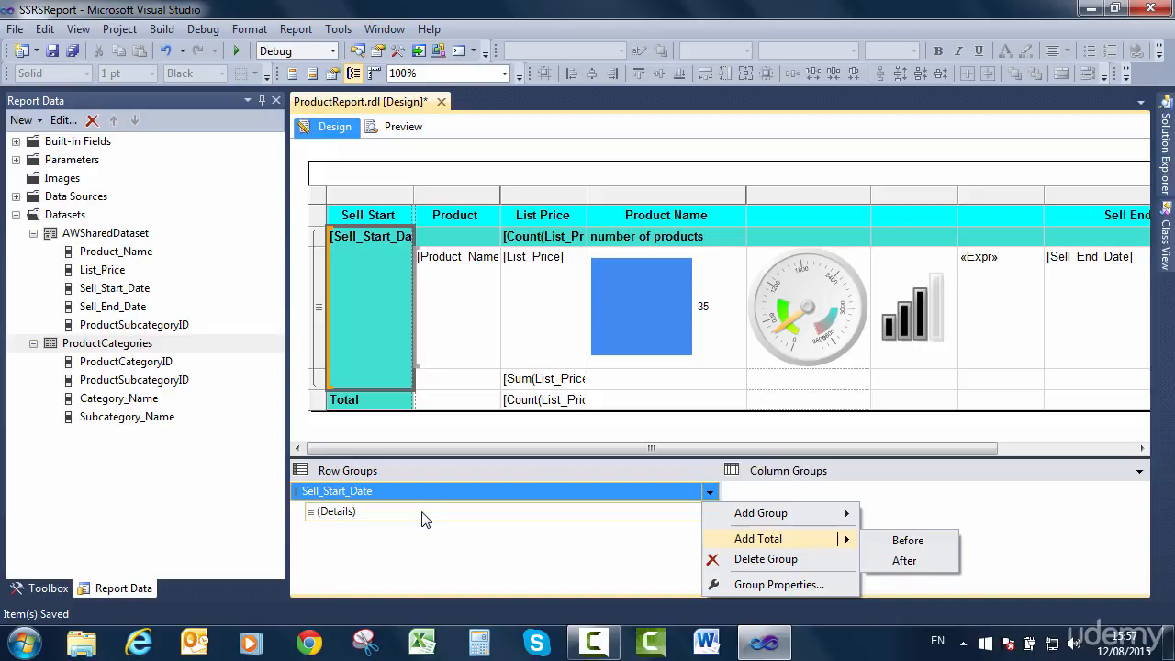
{"action": "left_click", "coordinate": [540, 391]}
{"action": "right_click", "coordinate": [538, 383]}
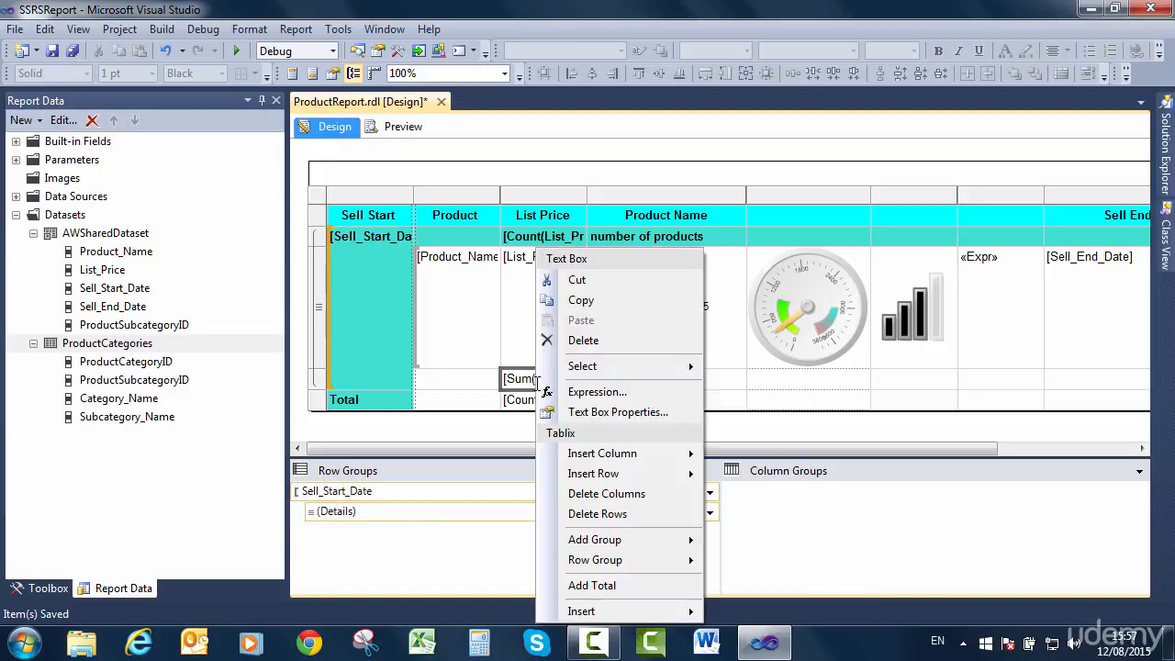
{"action": "left_click", "coordinate": [592, 392]}
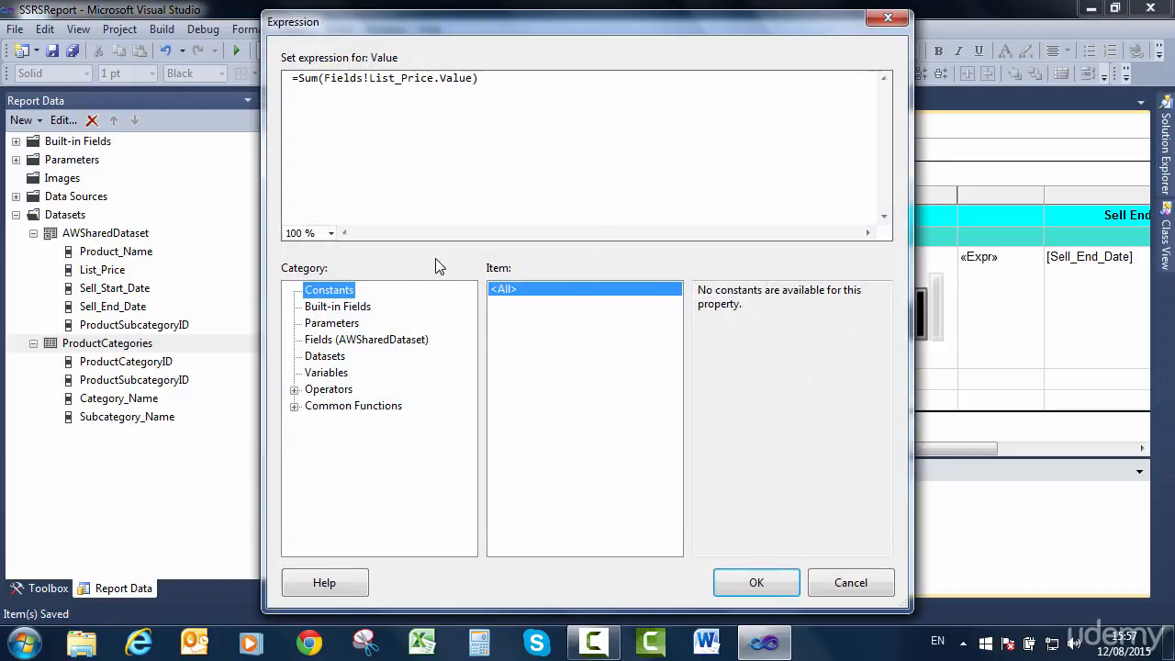
{"action": "left_click", "coordinate": [313, 83]}
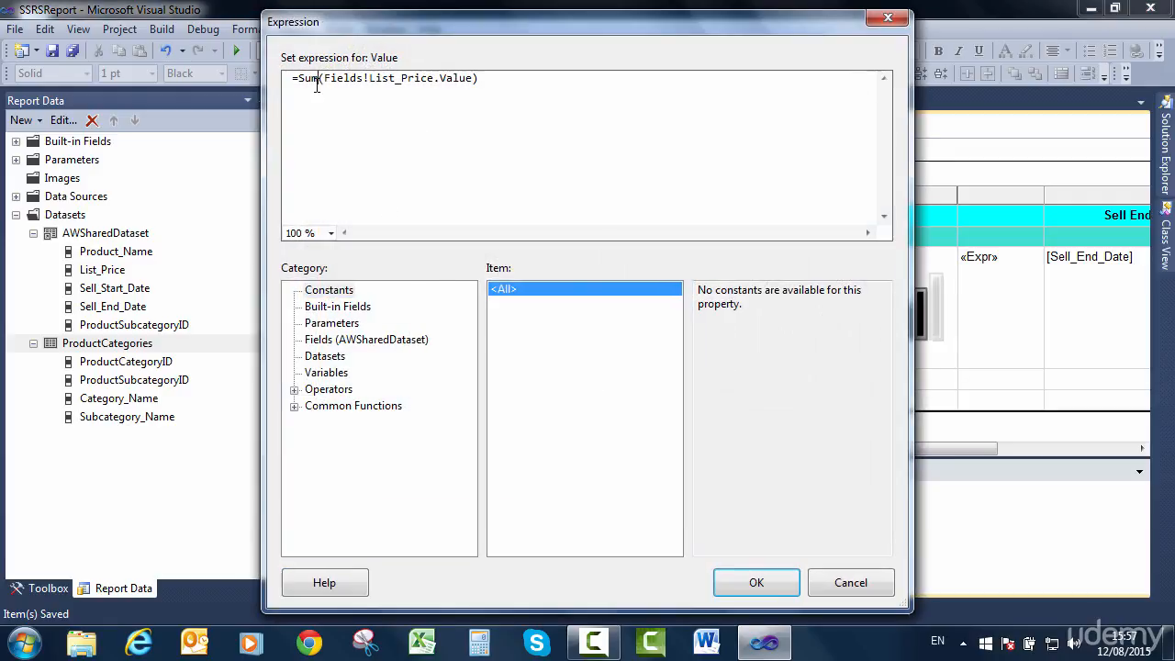
{"action": "key", "text": "BackSpace"}
{"action": "key", "text": "BackSpace"}
{"action": "key", "text": "BackSpace"}
{"action": "type", "text": "count"}
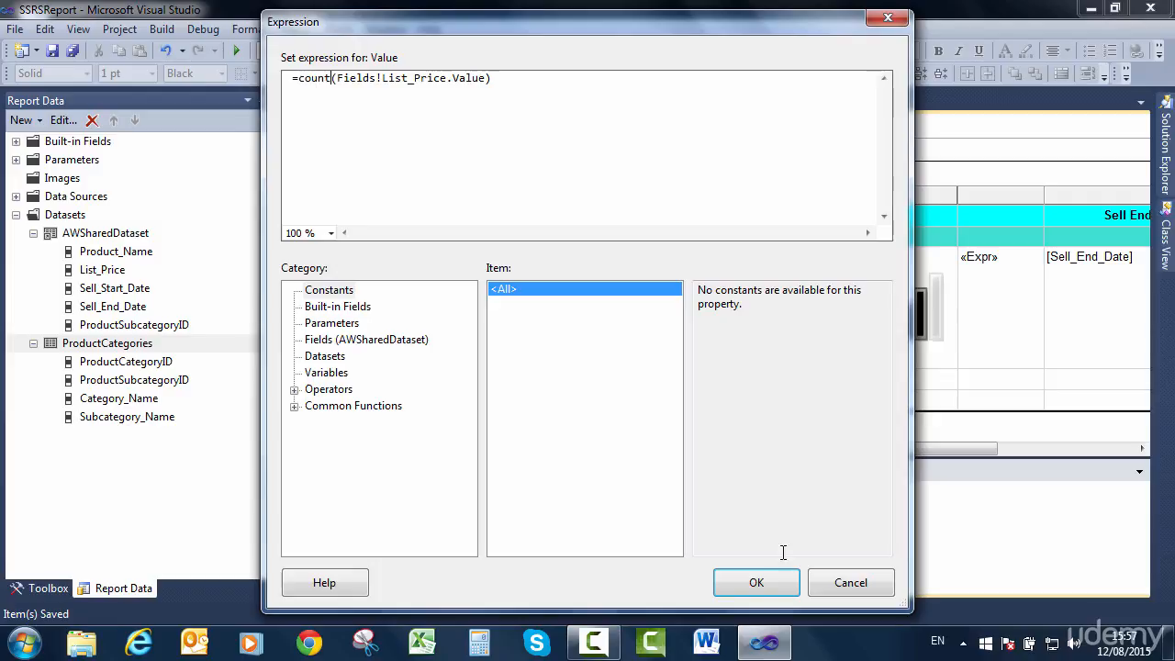
{"action": "left_click", "coordinate": [782, 585]}
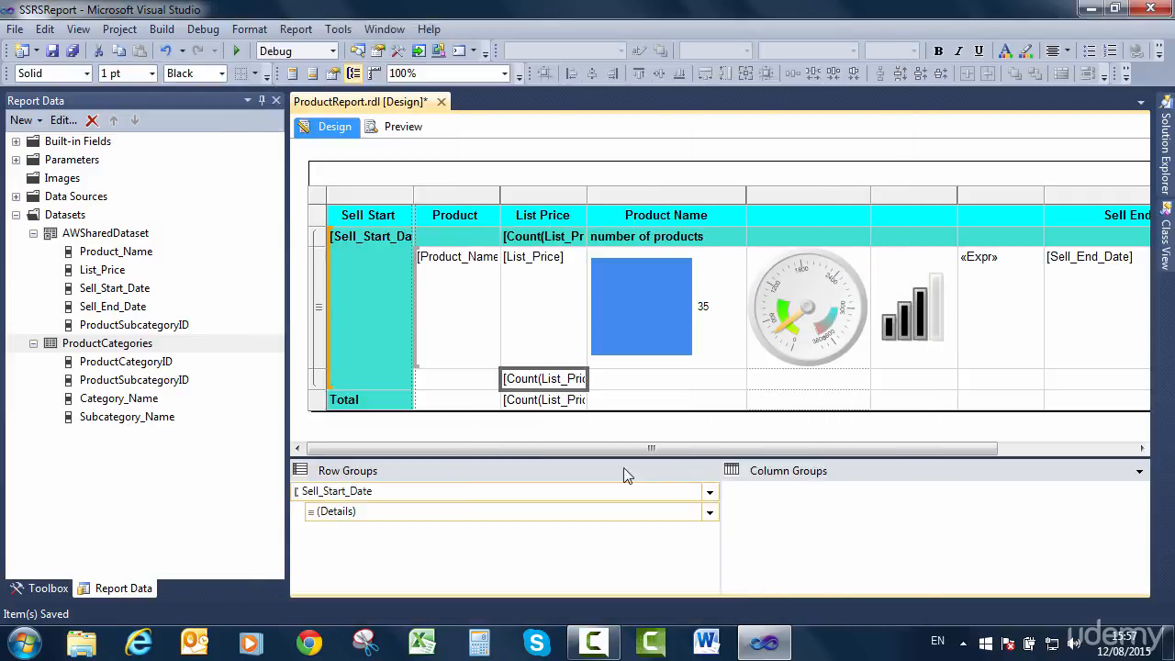
Preview the report for Road Bikes again and check the group total at the end of page 1.
{"action": "left_click", "coordinate": [389, 128]}
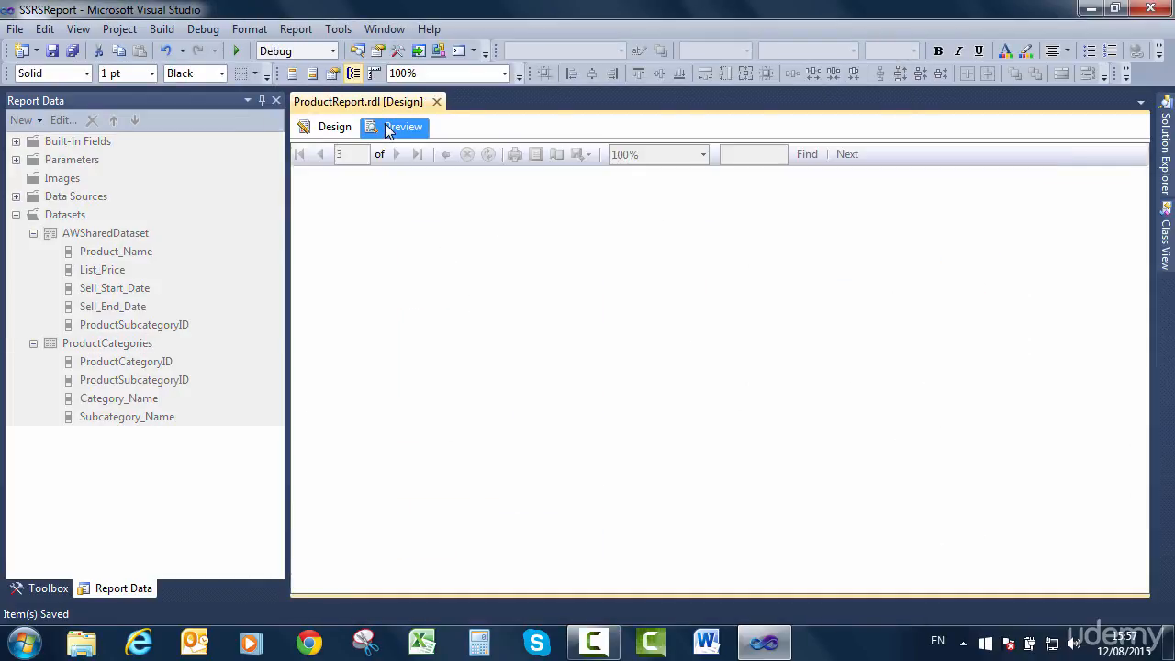
{"action": "left_click", "coordinate": [584, 161]}
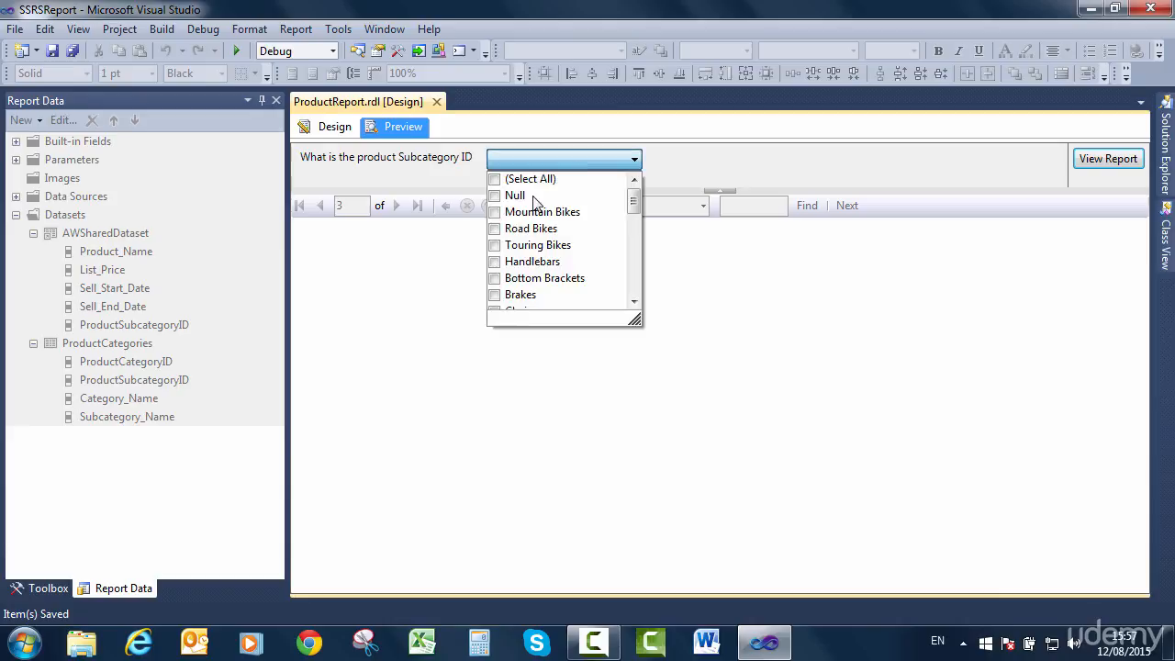
{"action": "left_click", "coordinate": [501, 231]}
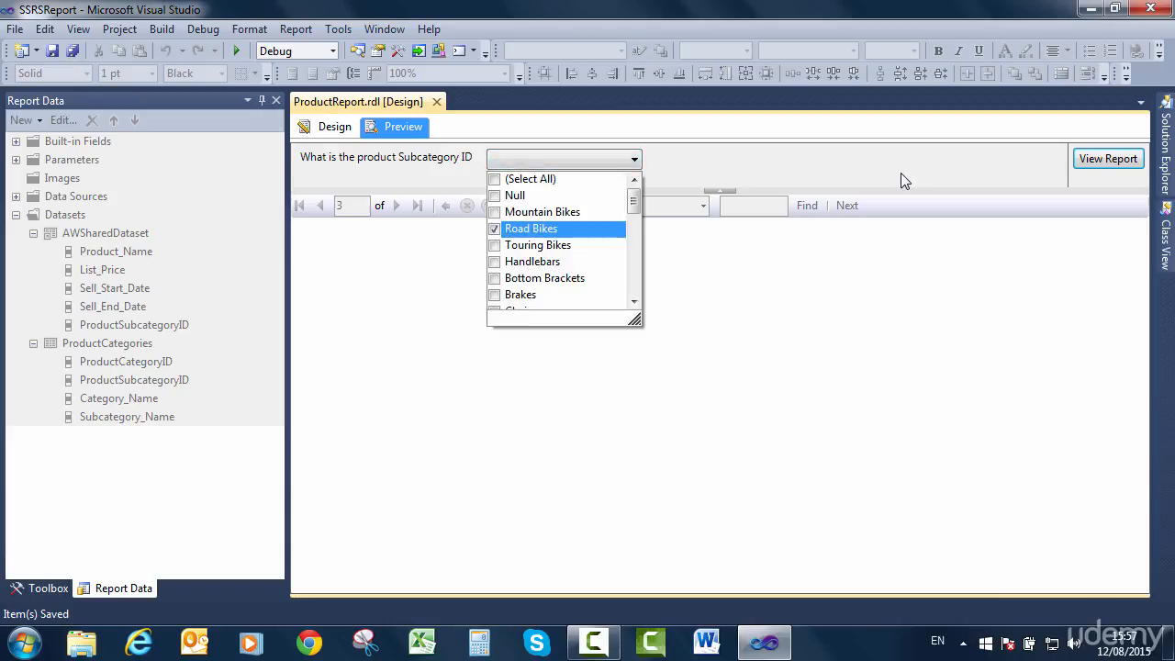
{"action": "left_click", "coordinate": [1107, 158]}
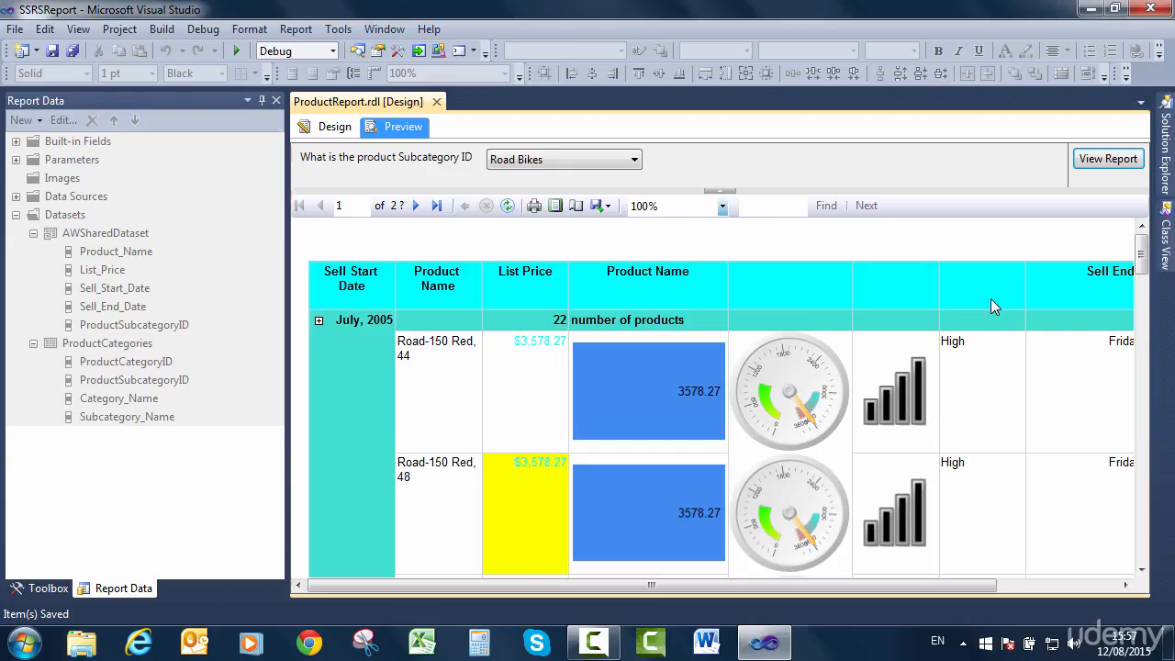
{"action": "left_click_drag", "start_coordinate": [1143, 261], "coordinate": [1147, 574]}
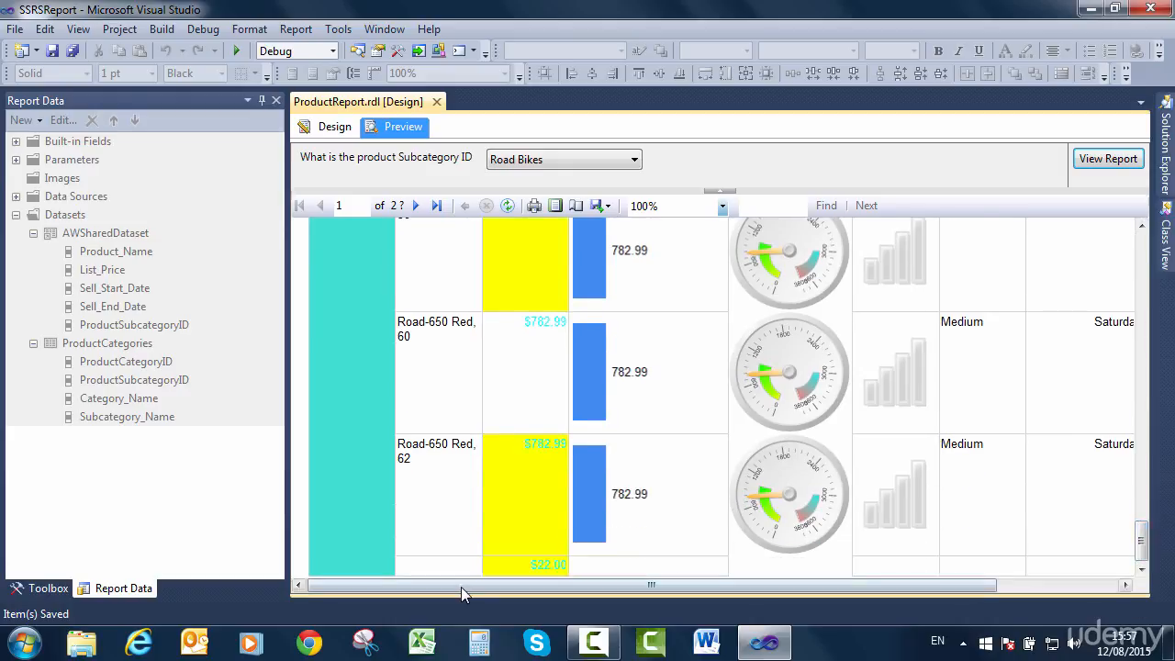
In the report design, set the number format of both List Price count cells in the total rows below the details to F0.
{"action": "left_click", "coordinate": [332, 131]}
{"action": "left_click", "coordinate": [518, 401]}
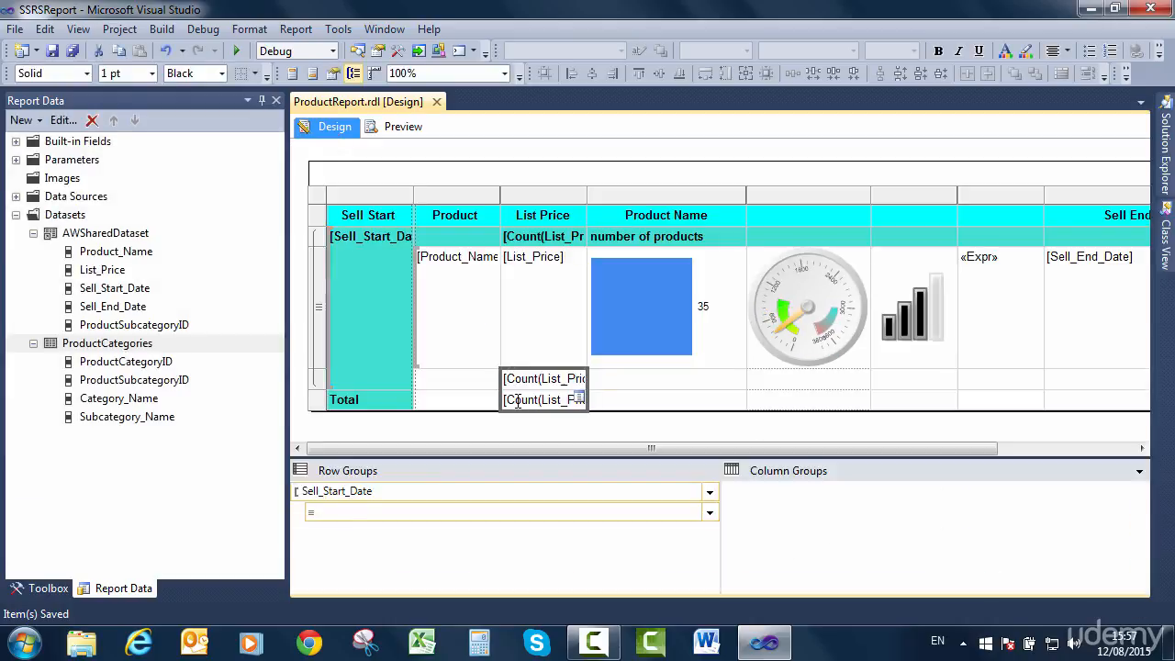
{"action": "right_click", "coordinate": [518, 401]}
{"action": "left_click", "coordinate": [518, 380]}
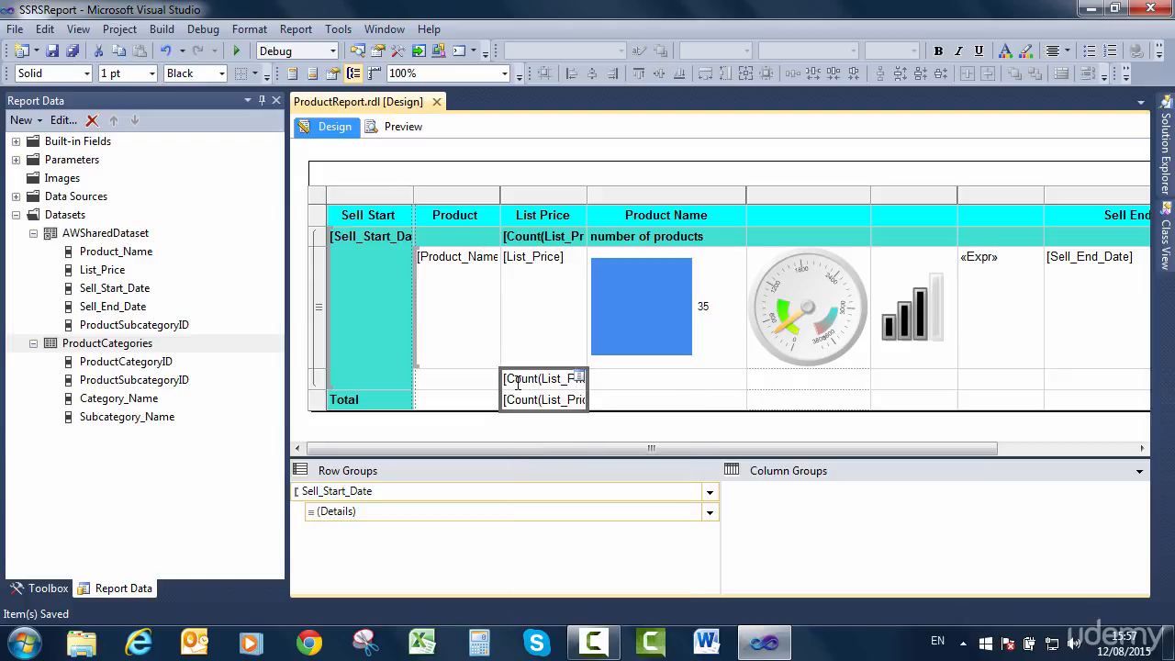
{"action": "key", "text": "F4"}
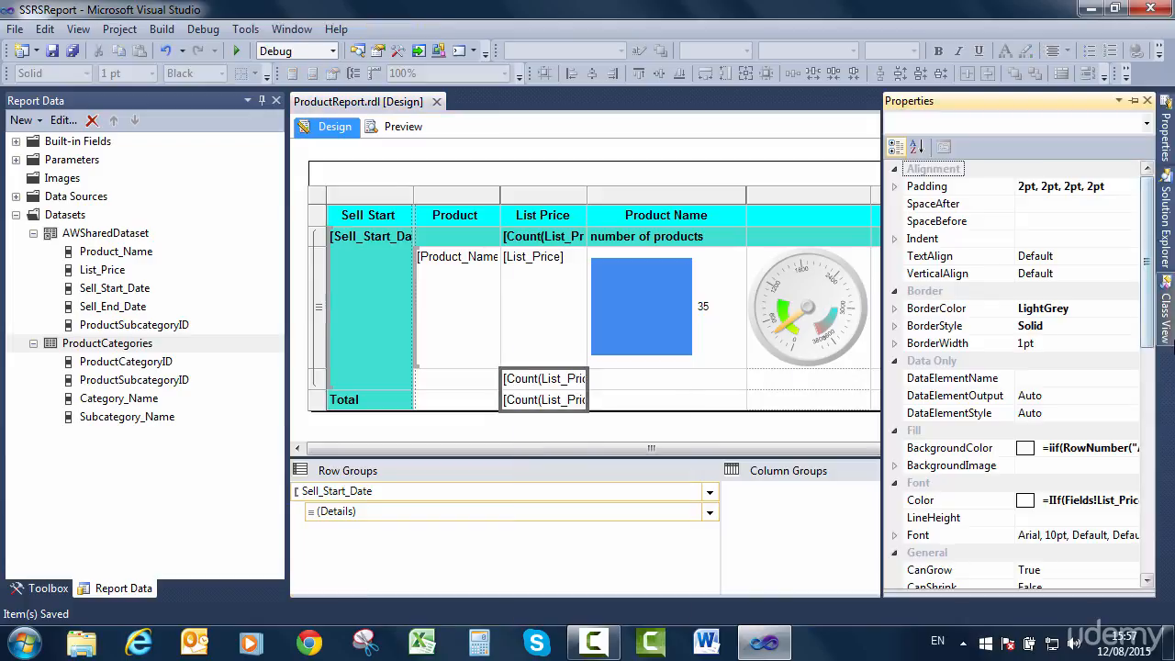
{"action": "left_click", "coordinate": [1146, 384]}
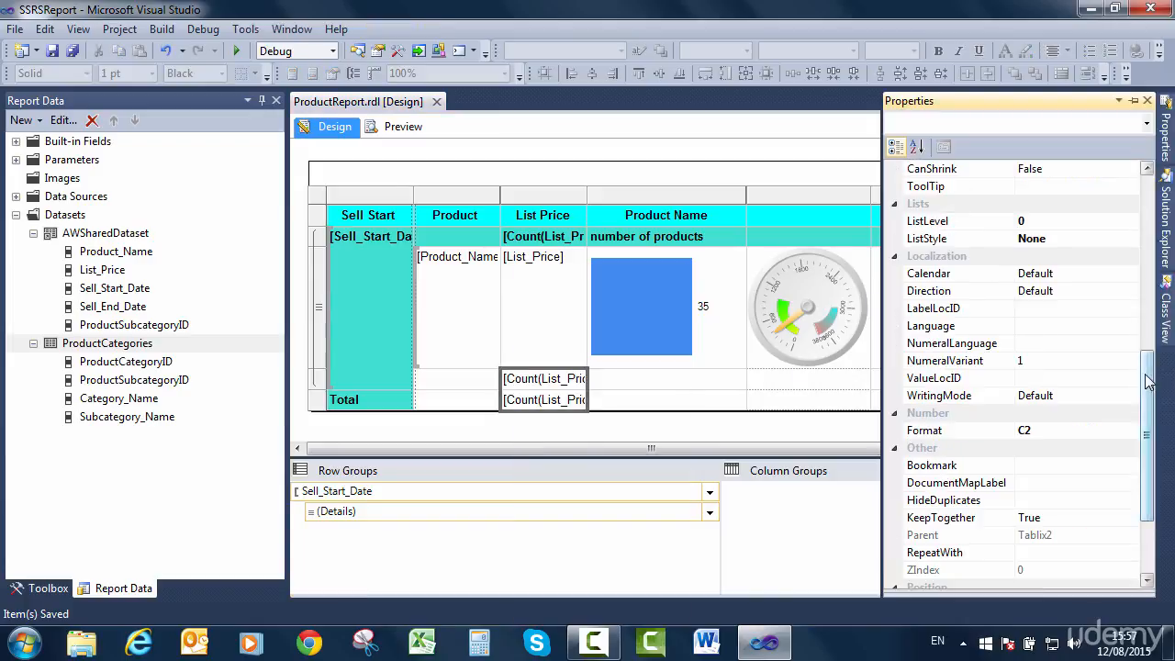
{"action": "left_click", "coordinate": [1046, 431]}
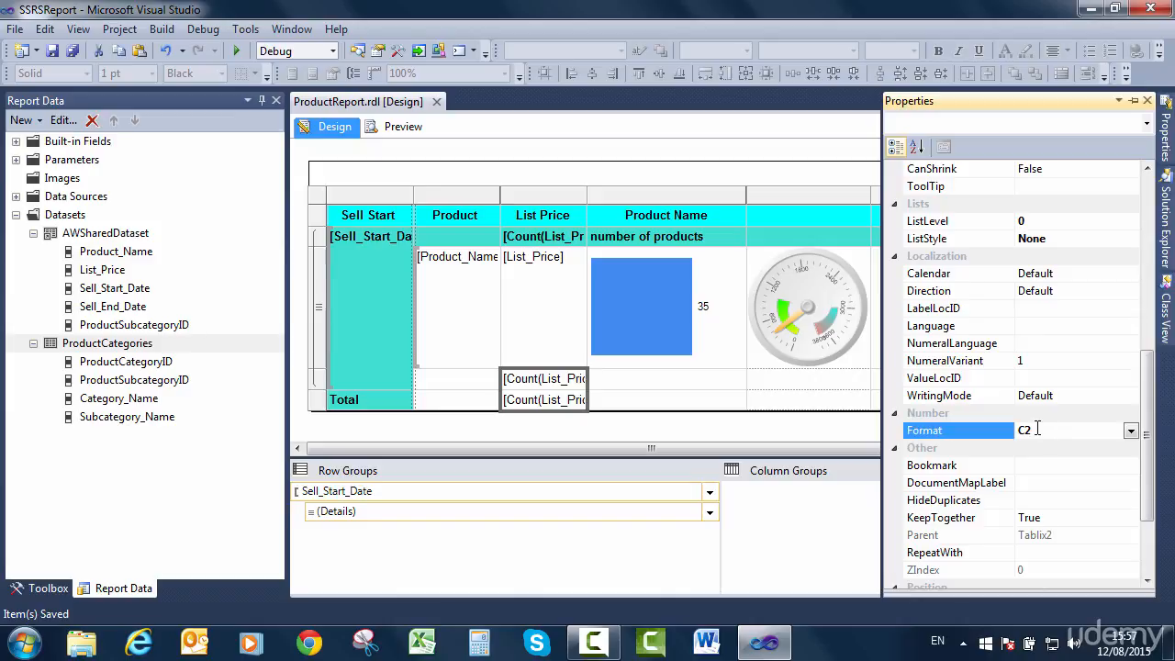
{"action": "type", "text": "D"}
{"action": "left_click", "coordinate": [1028, 418]}
{"action": "left_click", "coordinate": [1028, 430]}
{"action": "type", "text": "F0"}
Preview the report for the Touring Bikes subcategory and check the format of the group and overall counts at the end.
{"action": "left_click", "coordinate": [404, 127]}
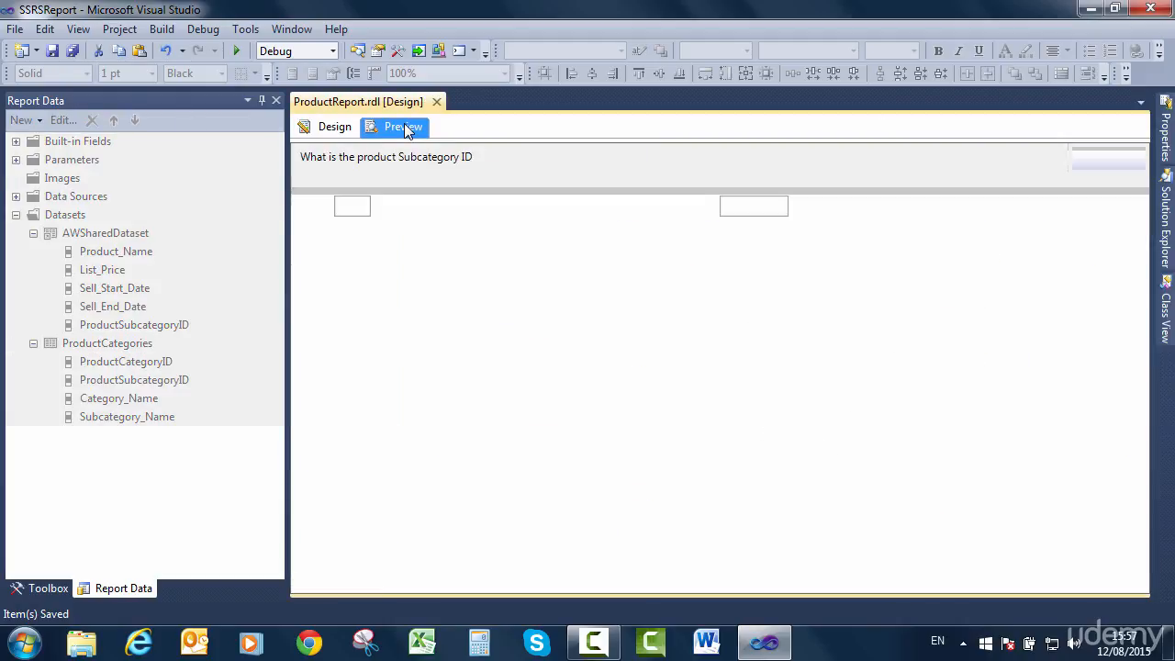
{"action": "left_click", "coordinate": [513, 160]}
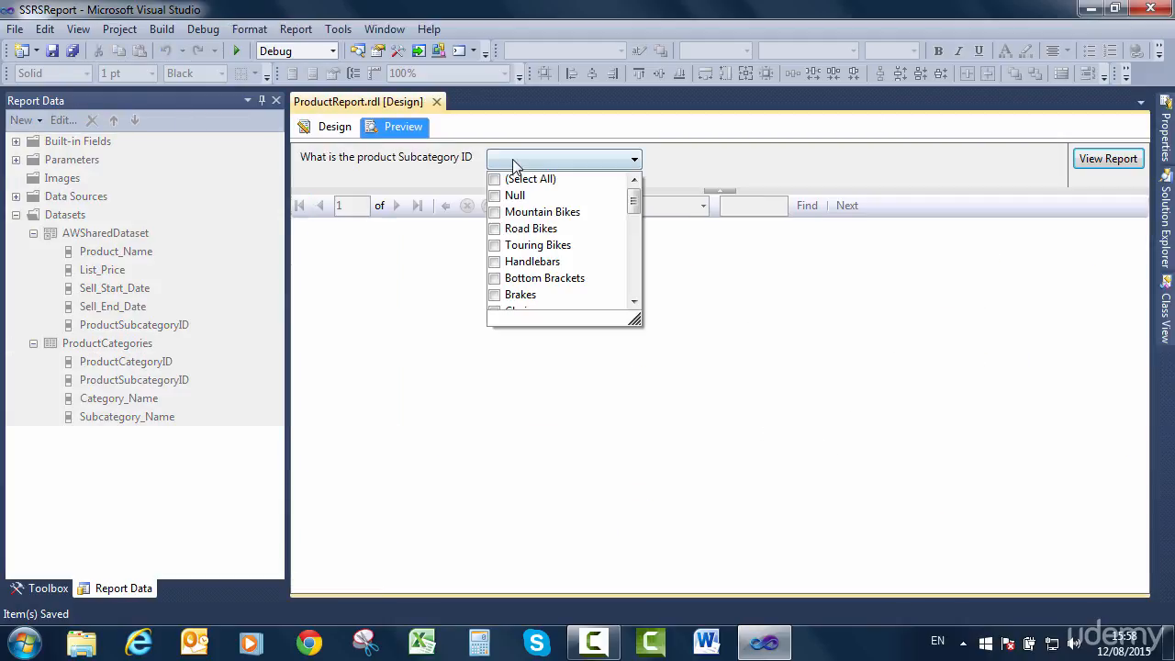
{"action": "left_click", "coordinate": [495, 247]}
{"action": "left_click", "coordinate": [495, 246]}
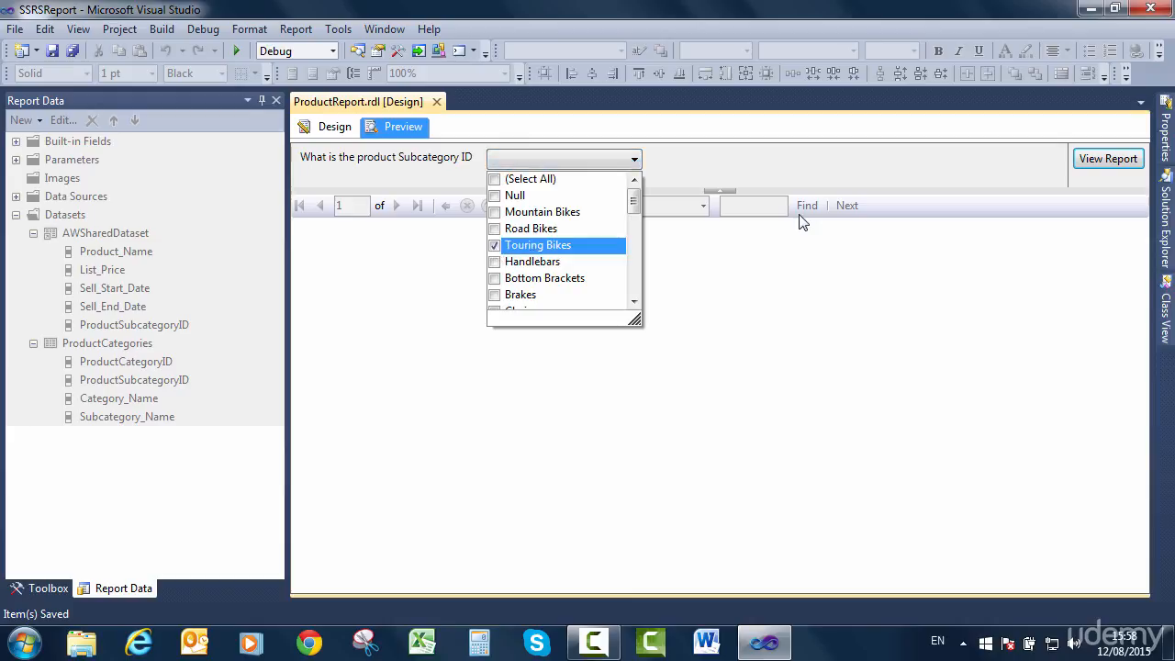
{"action": "left_click", "coordinate": [1117, 156]}
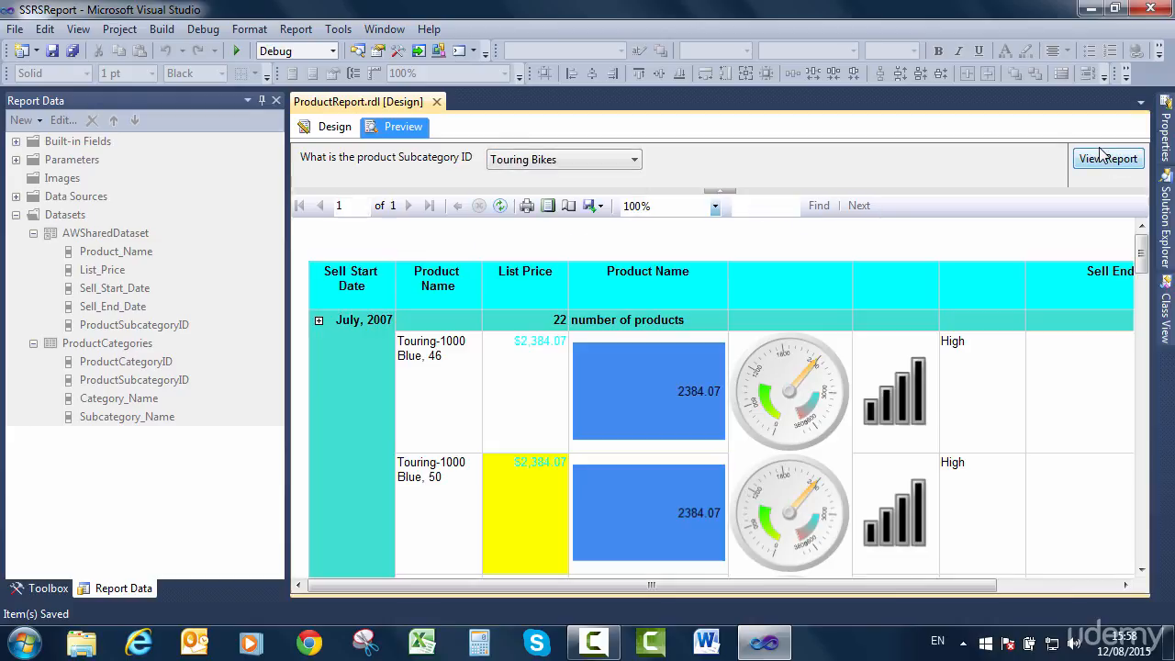
{"action": "mouse_move", "coordinate": [1165, 133]}
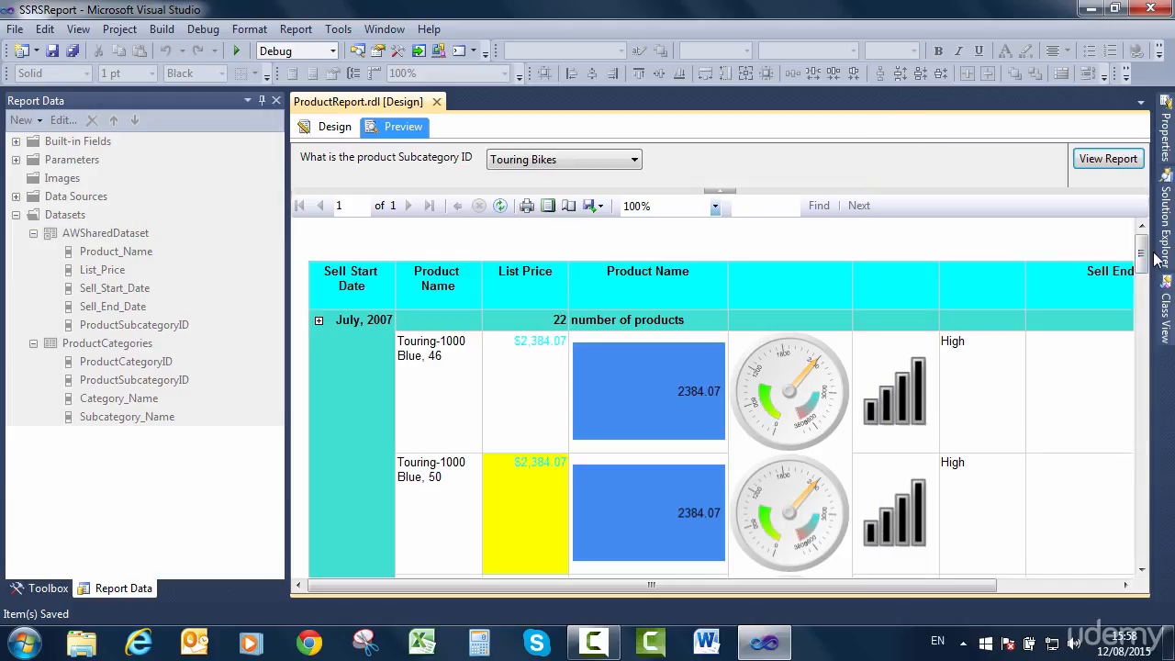
{"action": "left_click_drag", "start_coordinate": [1140, 250], "coordinate": [1135, 594]}
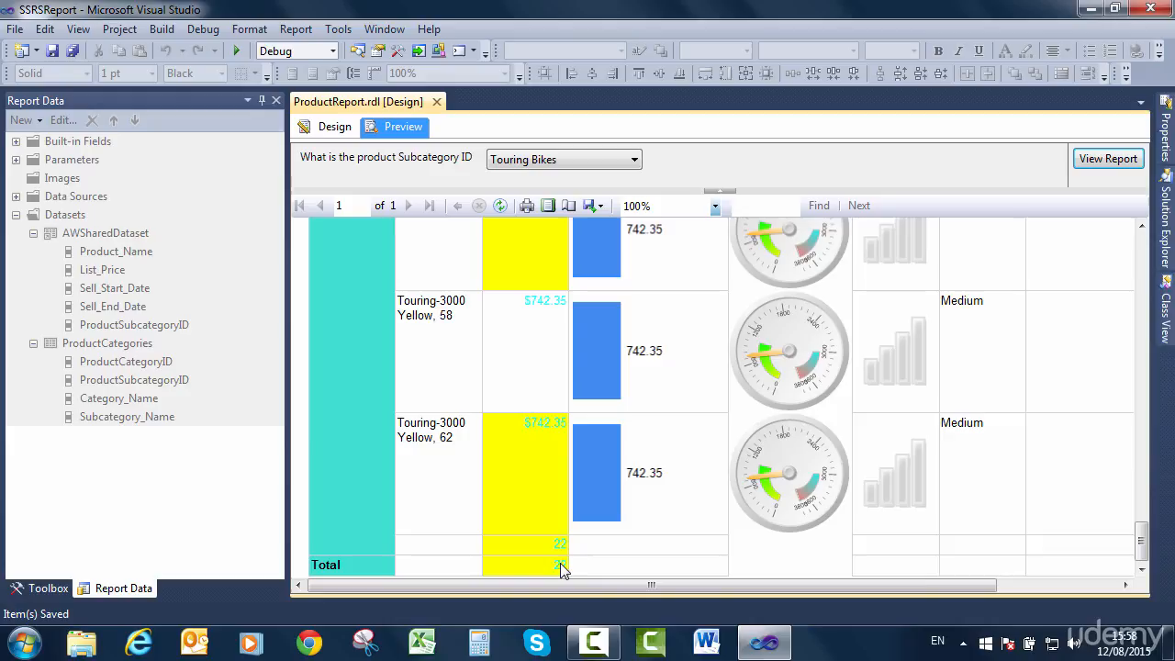
Return to the report design and open the options for adding a total to the Sell_Start_Date row group.
{"action": "left_click", "coordinate": [331, 127]}
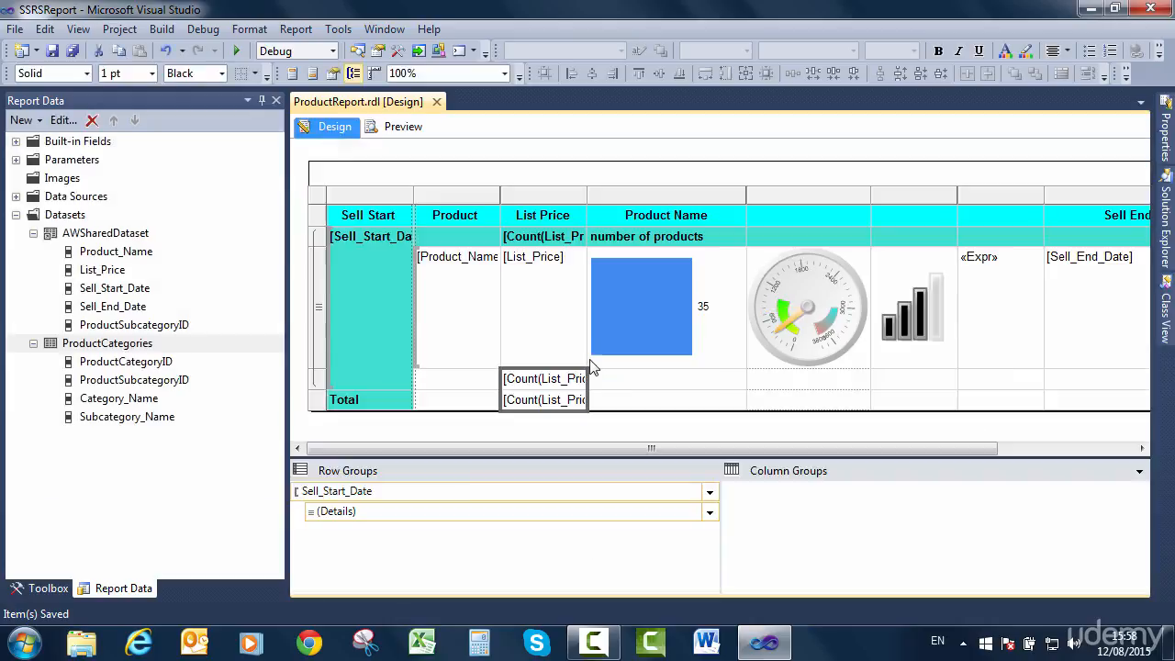
{"action": "left_click", "coordinate": [711, 494]}
{"action": "mouse_move", "coordinate": [795, 544]}
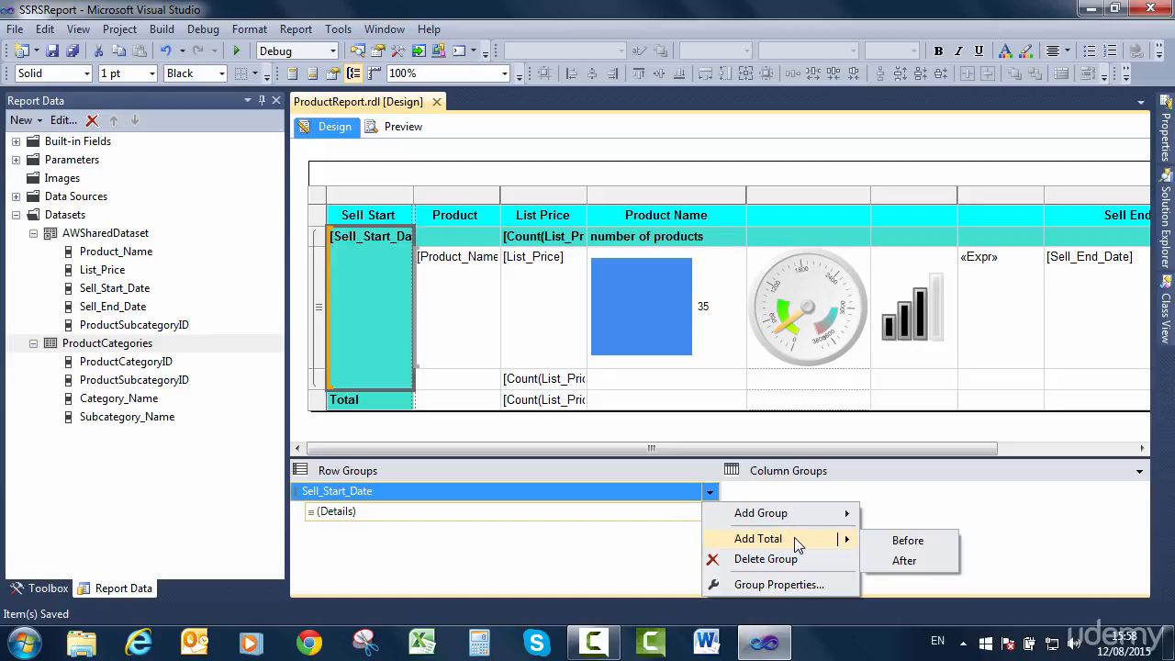